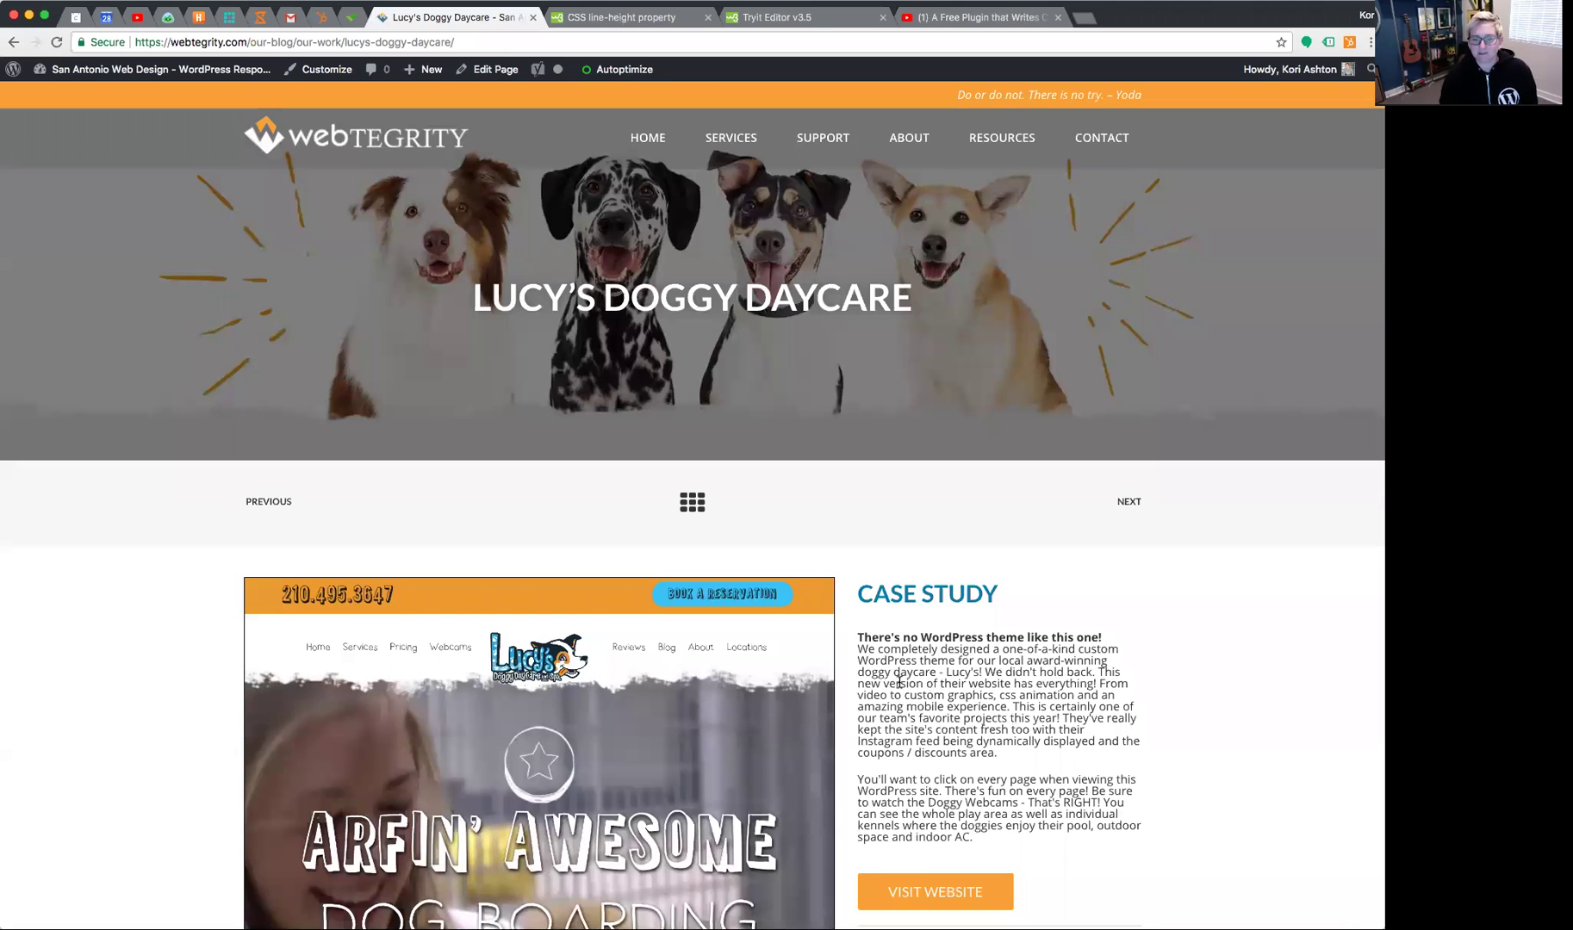
pyautogui.moveTo(901, 682); pyautogui.dragTo(1020, 742)
pyautogui.click(950, 711)
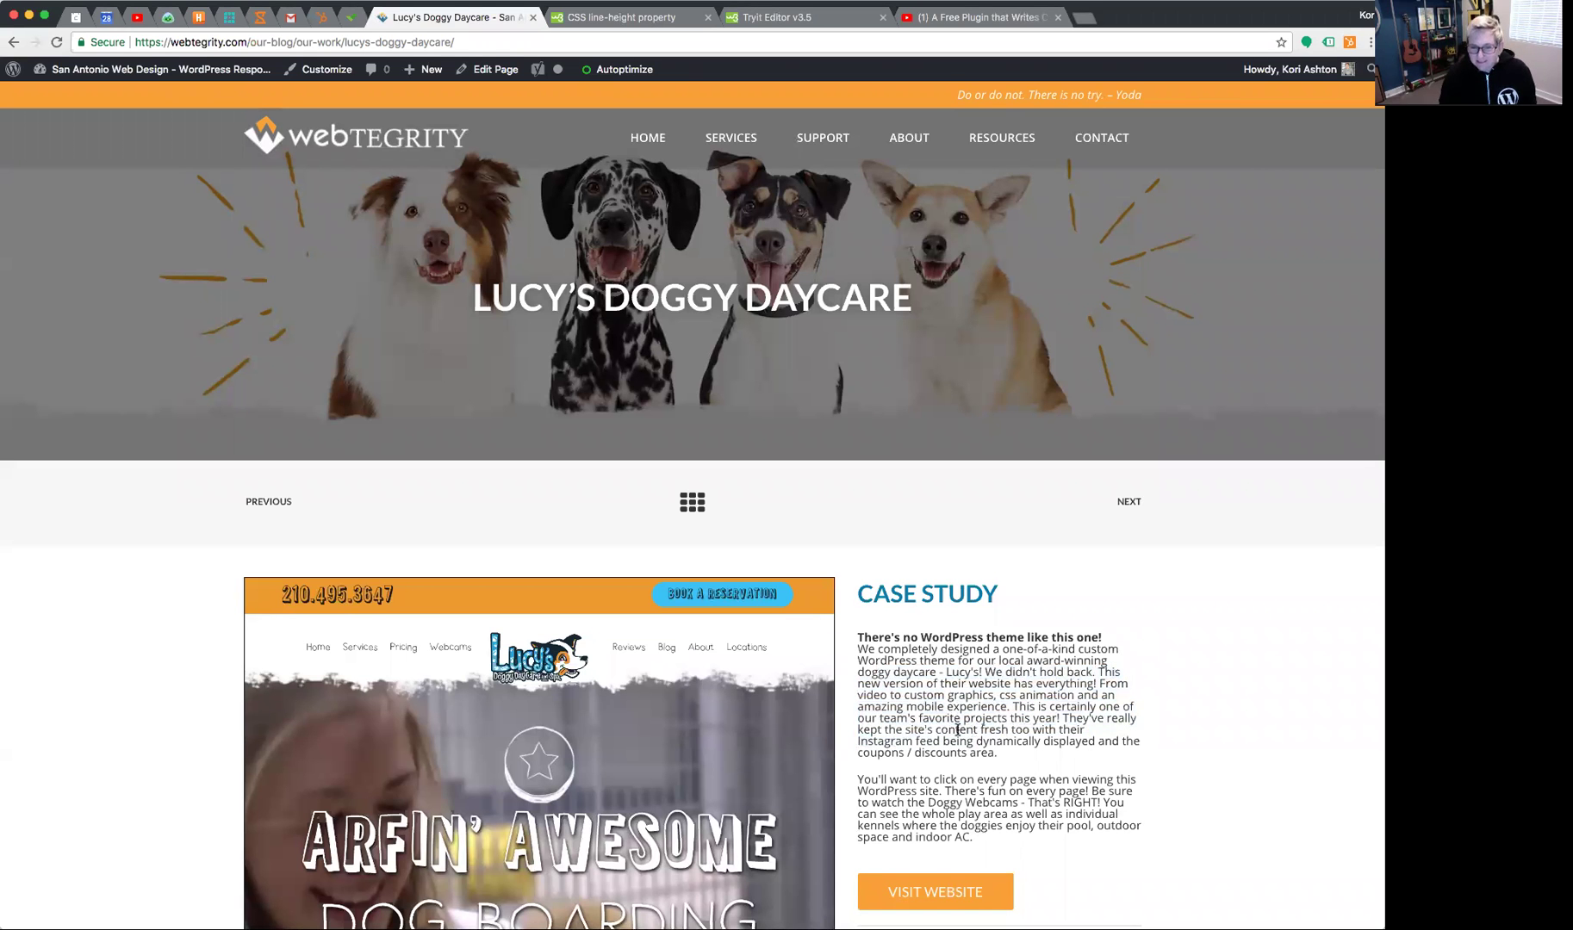
pyautogui.scroll(-3, 917, 488)
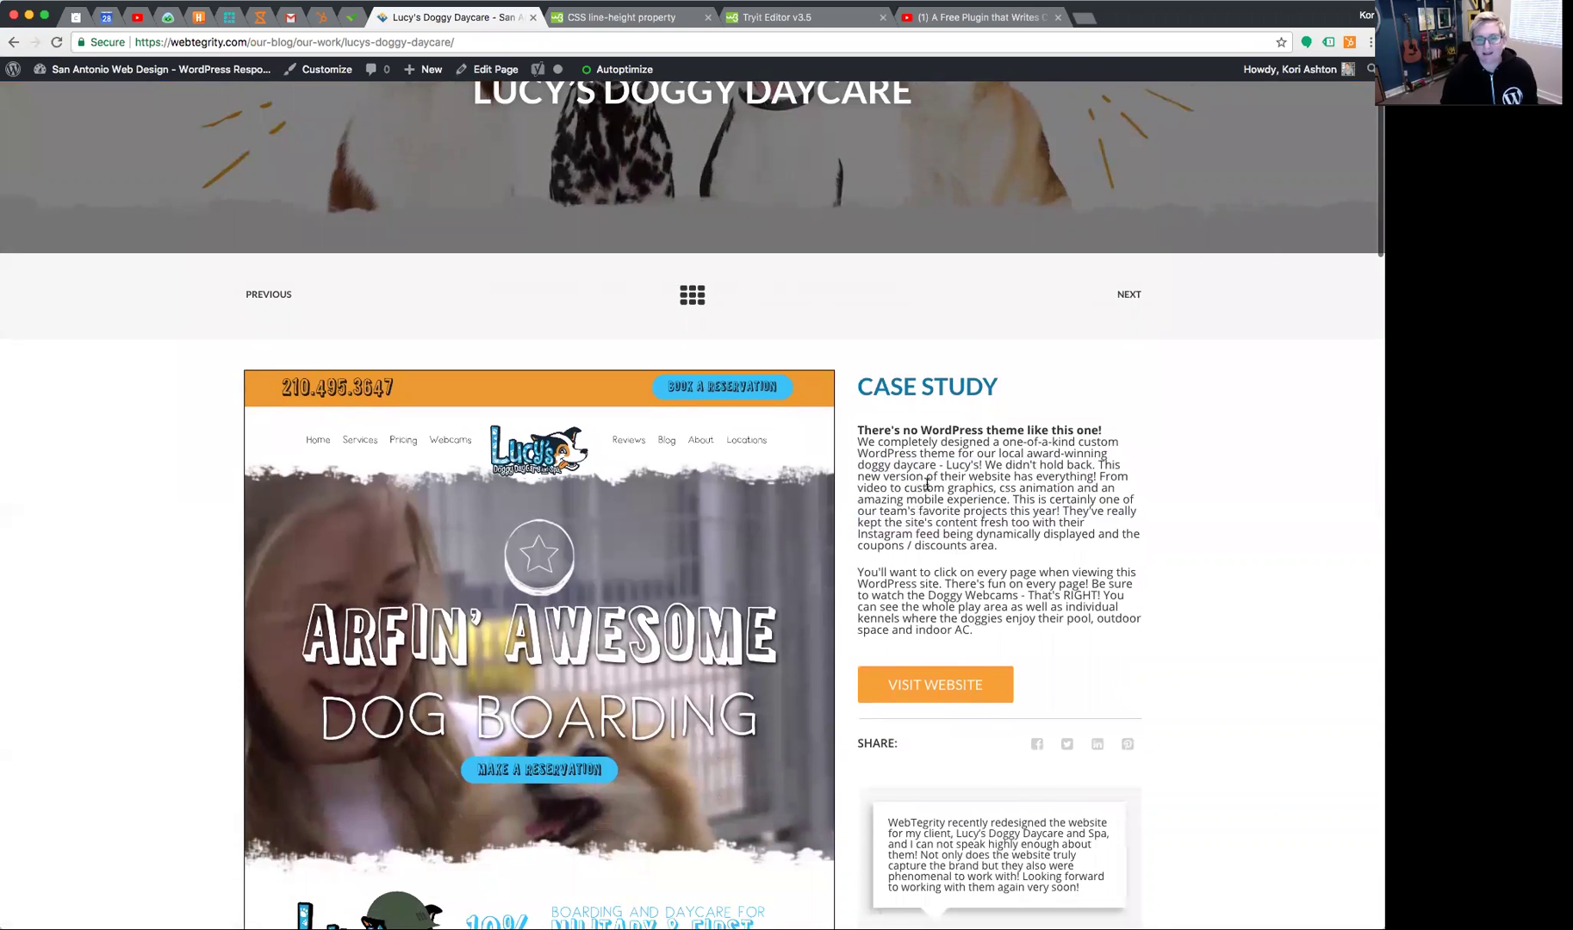
pyautogui.scroll(-1, 935, 503)
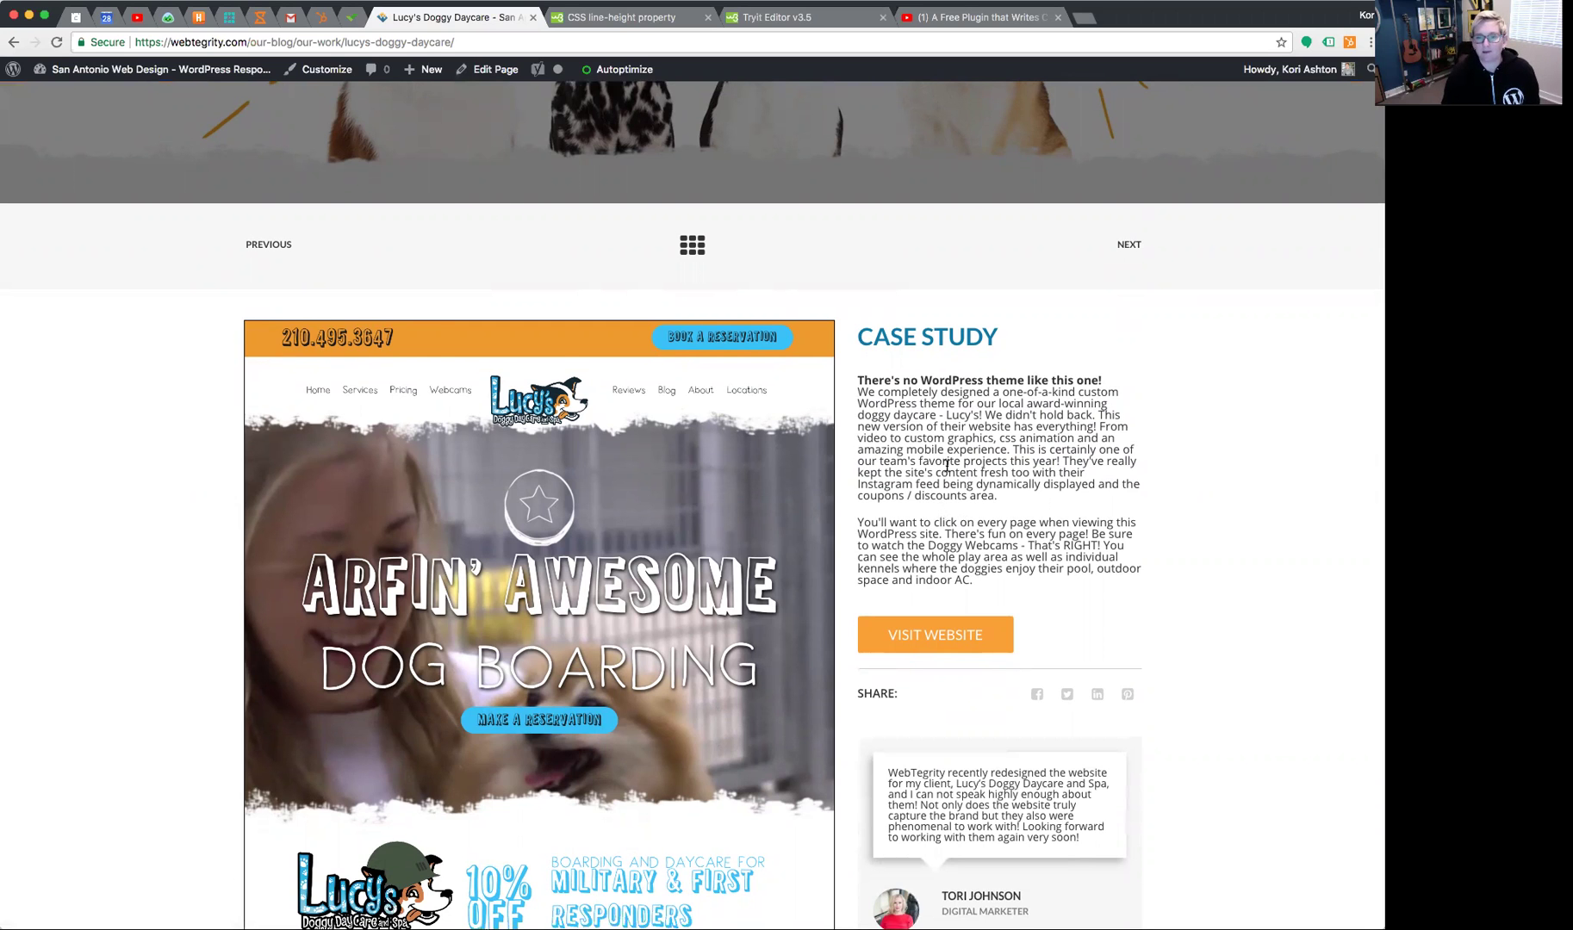
pyautogui.scroll(1, 945, 471)
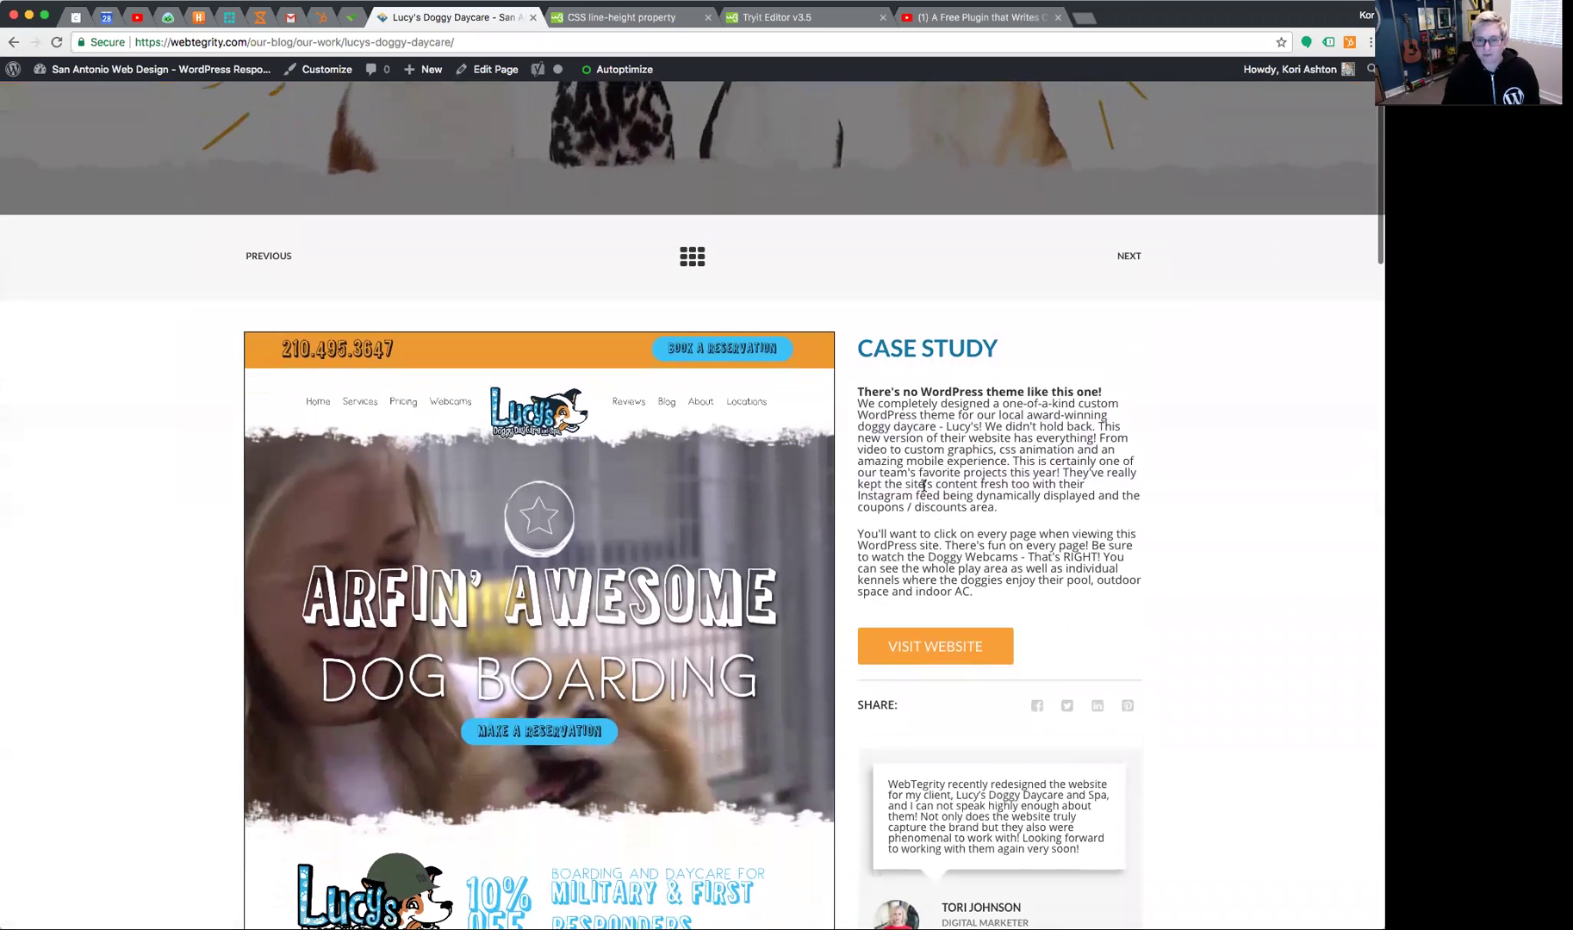
# Inspect the Case Study paragraph and enlarge DevTools to show its line-height 1 rule.
pyautogui.rightClick(922, 483)
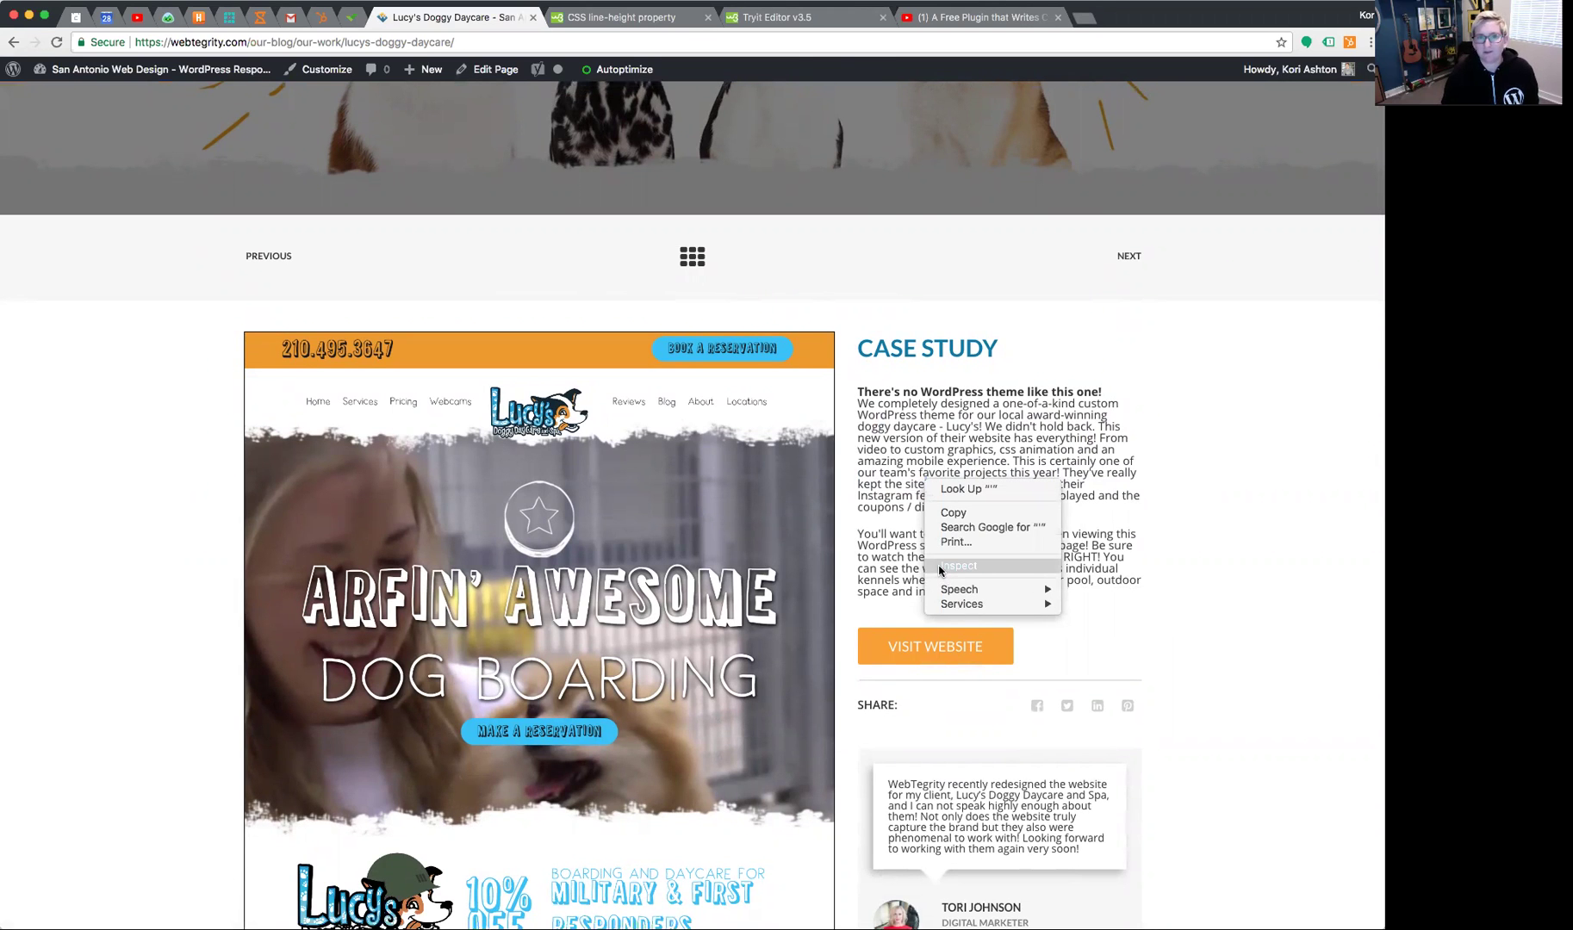
pyautogui.click(939, 571)
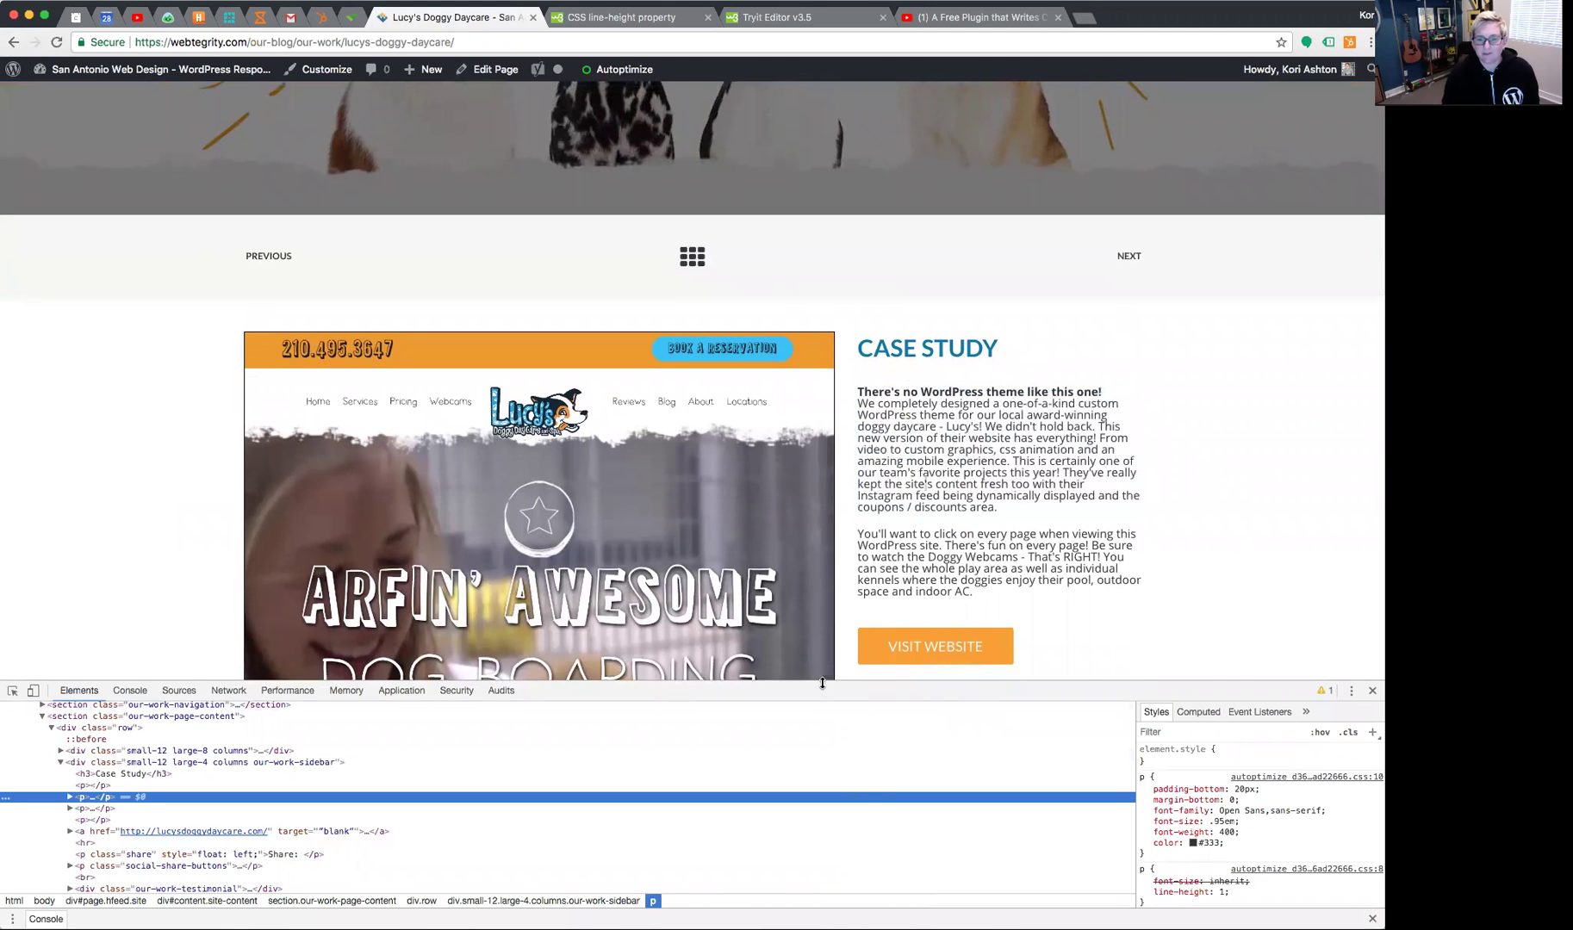
pyautogui.moveTo(821, 684); pyautogui.dragTo(834, 575)
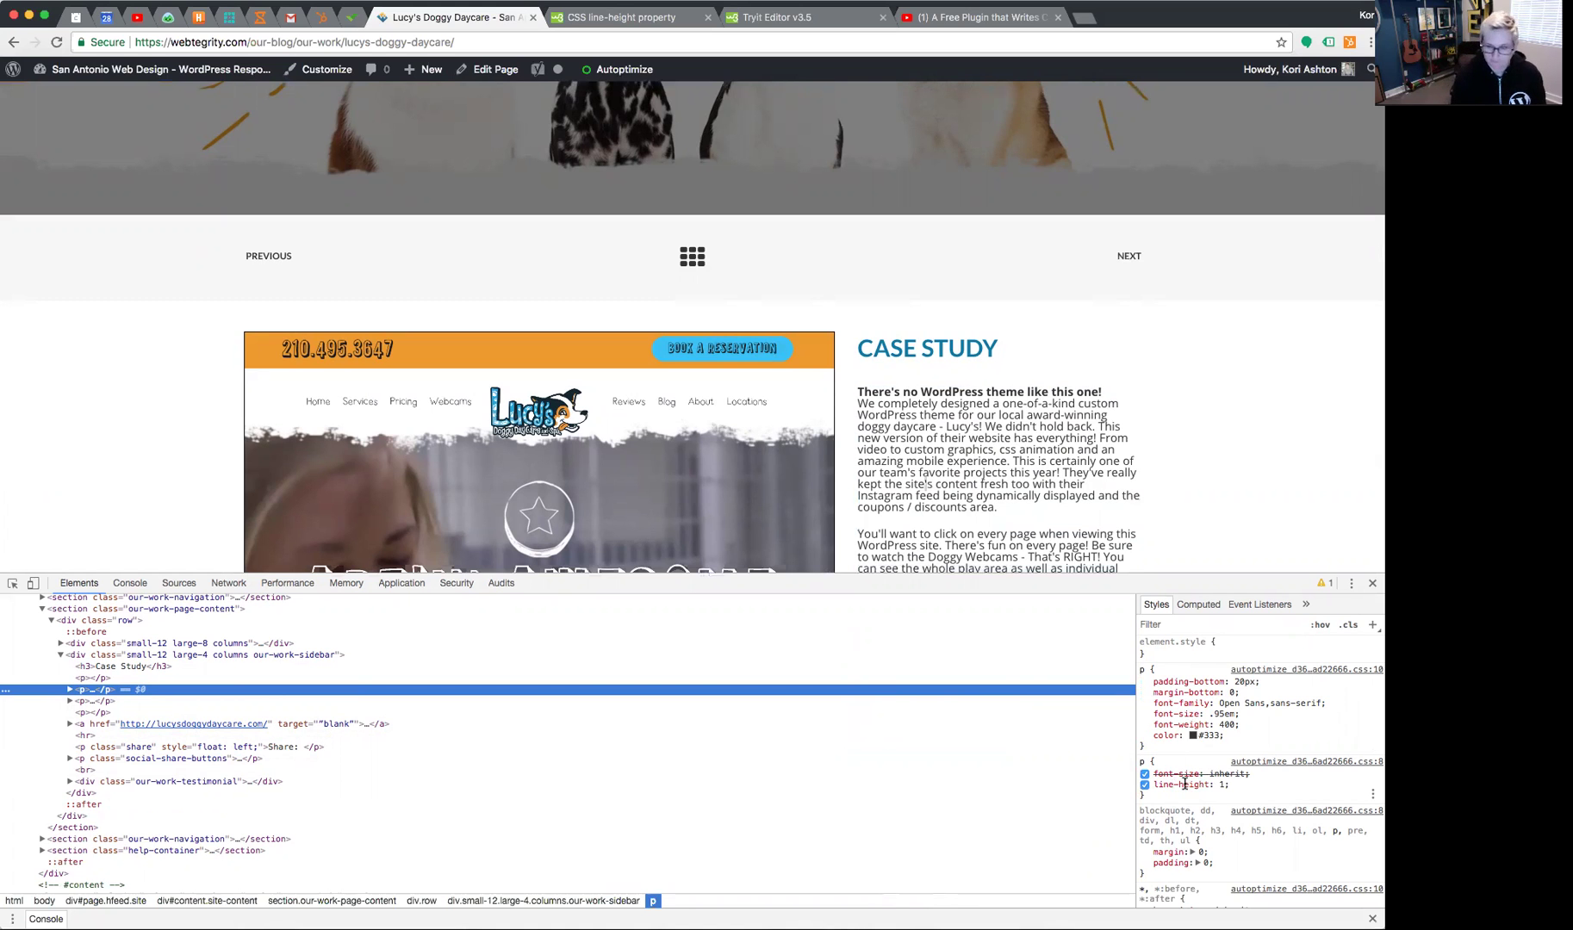
# Zoom DevTools in and change the paragraph's line-height value to 2.
pyautogui.press('super+equal')
pyautogui.press('super+equal')
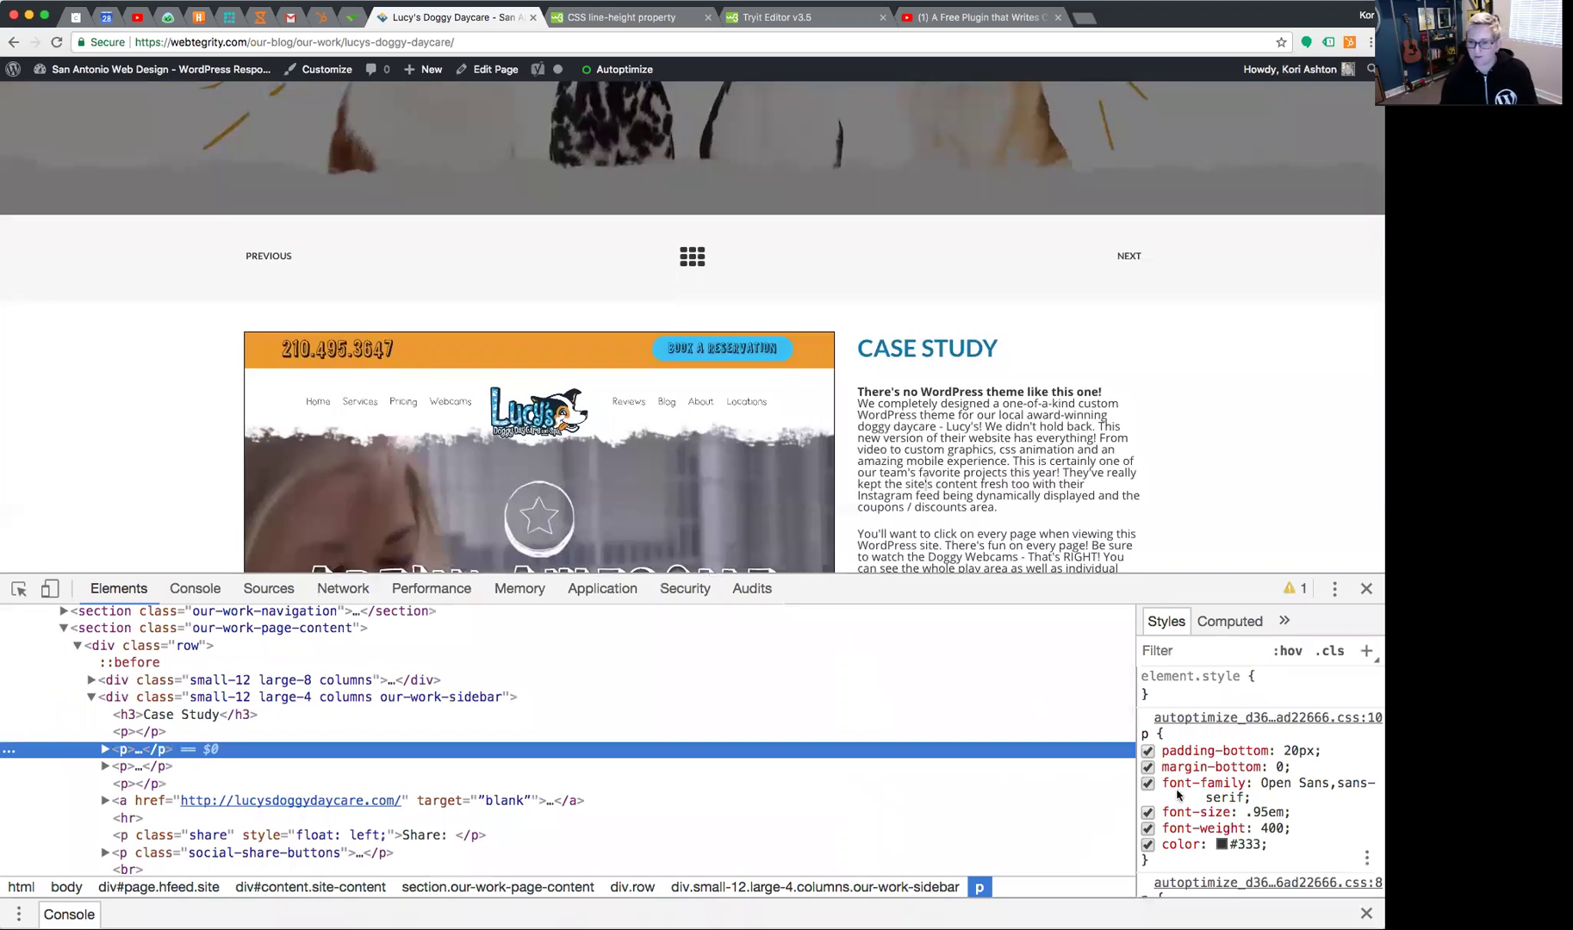
pyautogui.scroll(3, 1177, 795)
pyautogui.scroll(2, 1177, 786)
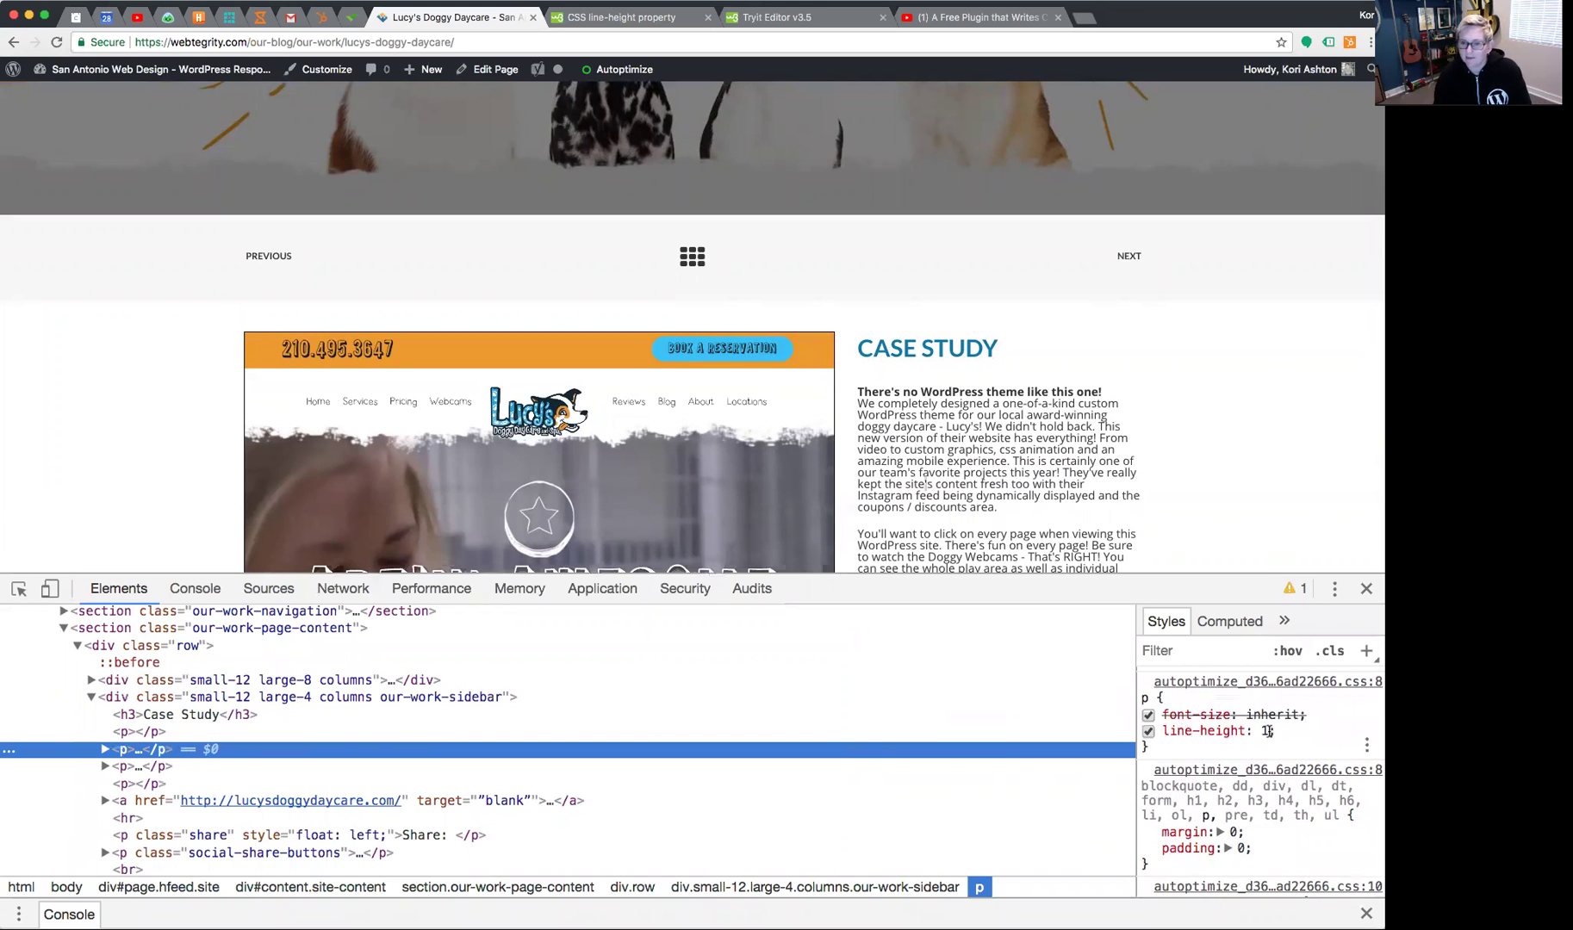
pyautogui.click(1265, 731)
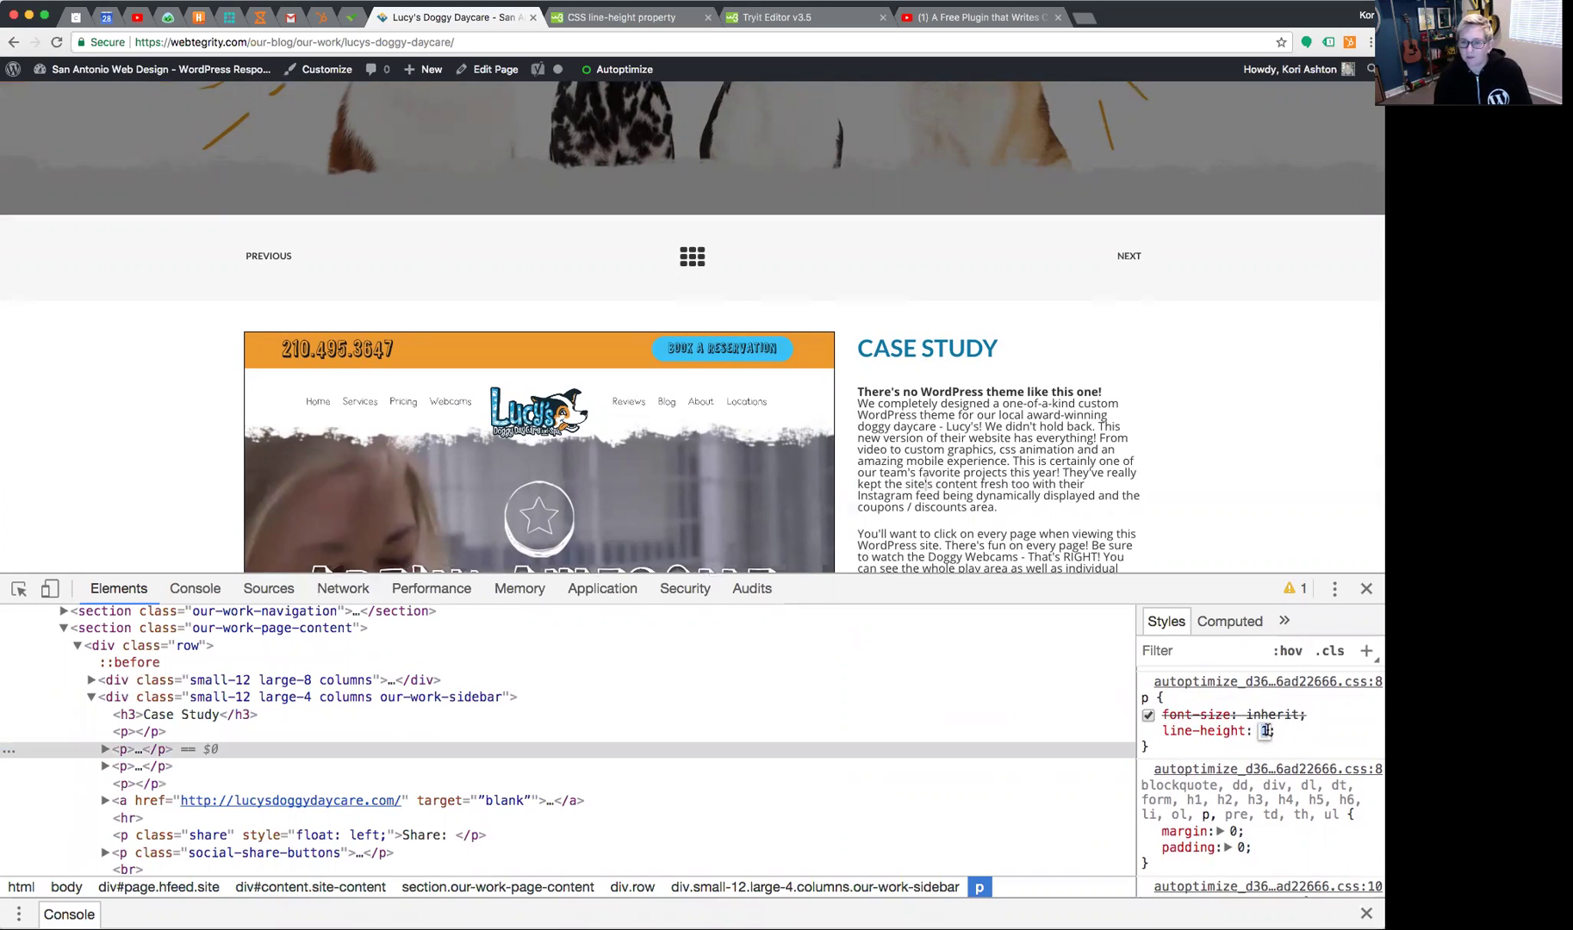
pyautogui.write('1.6')
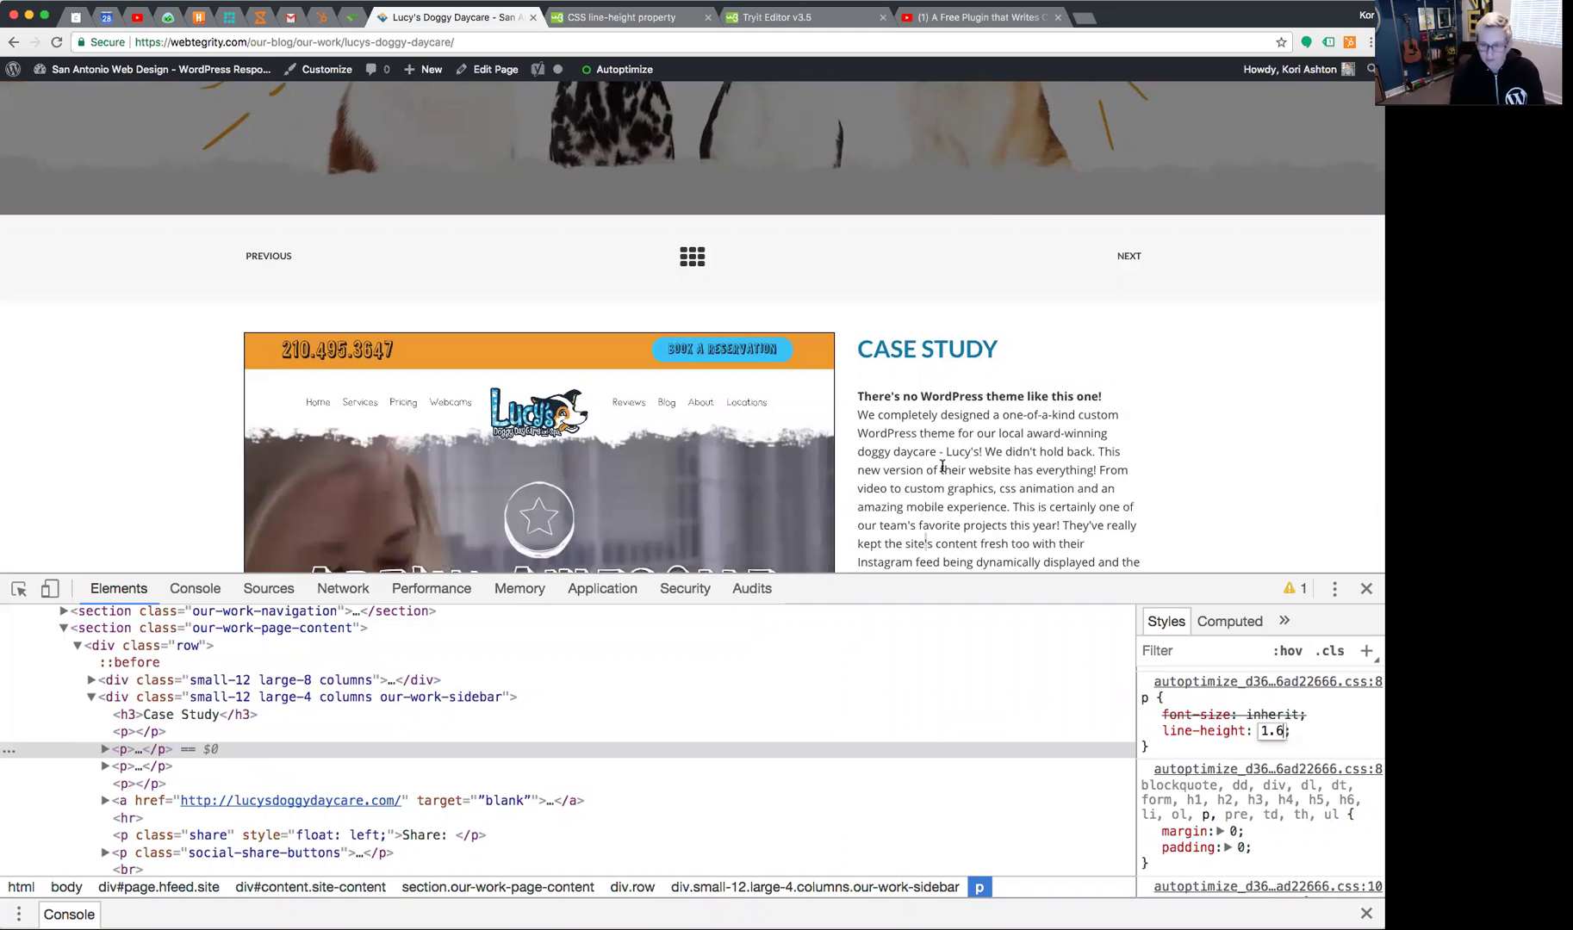
pyautogui.press('BackSpace')
pyautogui.press('BackSpace')
pyautogui.press('BackSpace')
pyautogui.write('2')
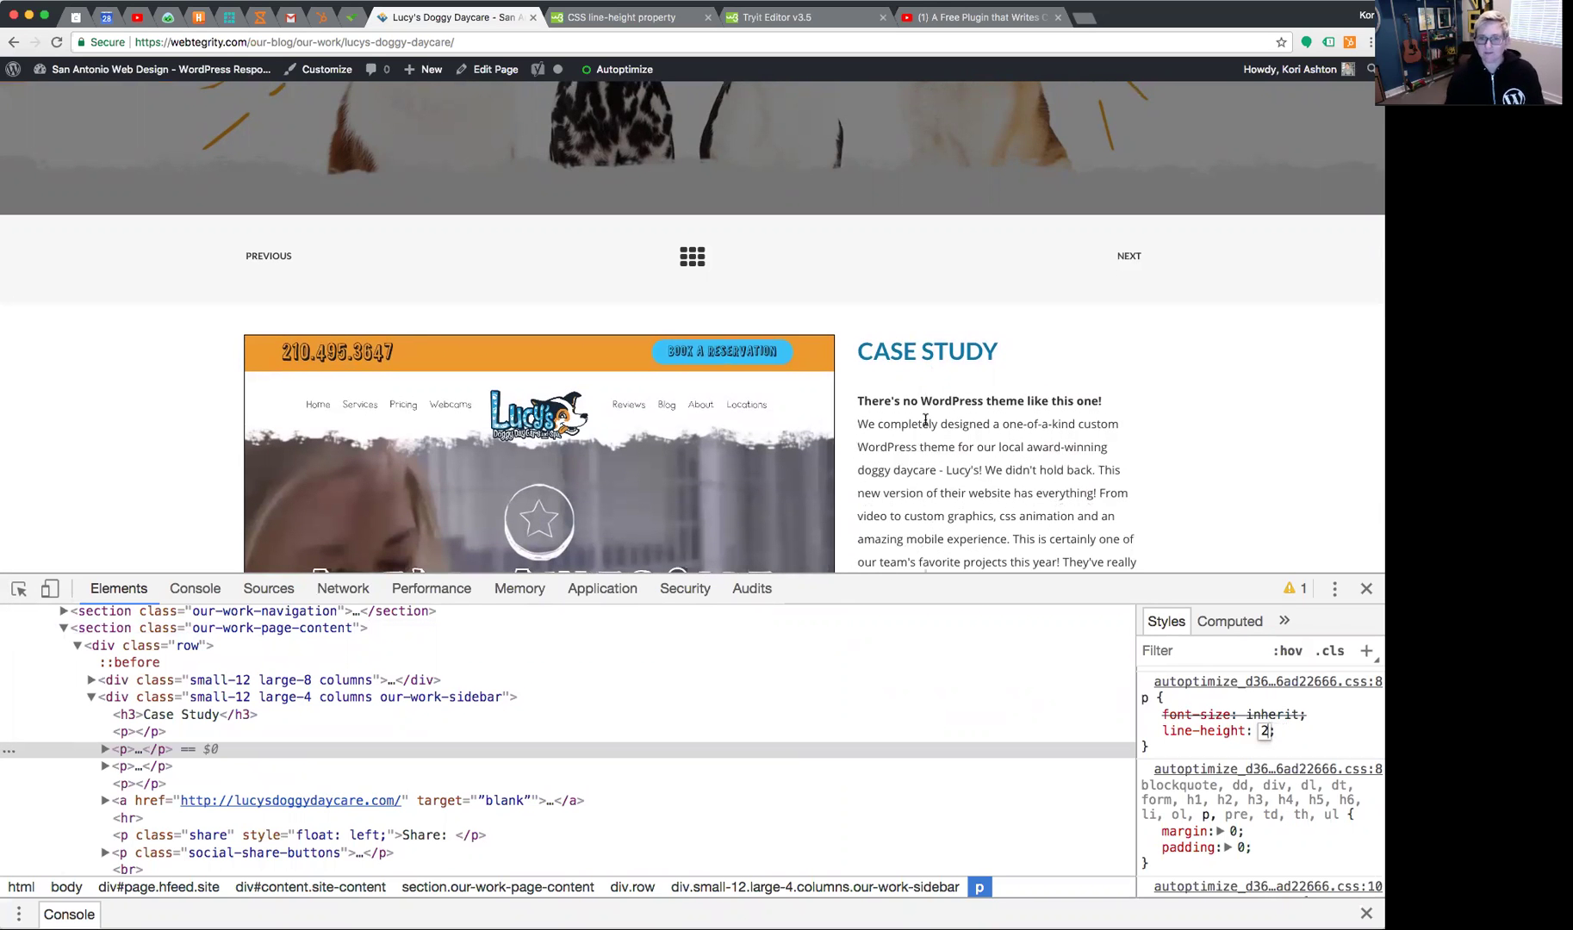
pyautogui.press('Return')
pyautogui.scroll(-2, 919, 465)
pyautogui.scroll(-1, 916, 483)
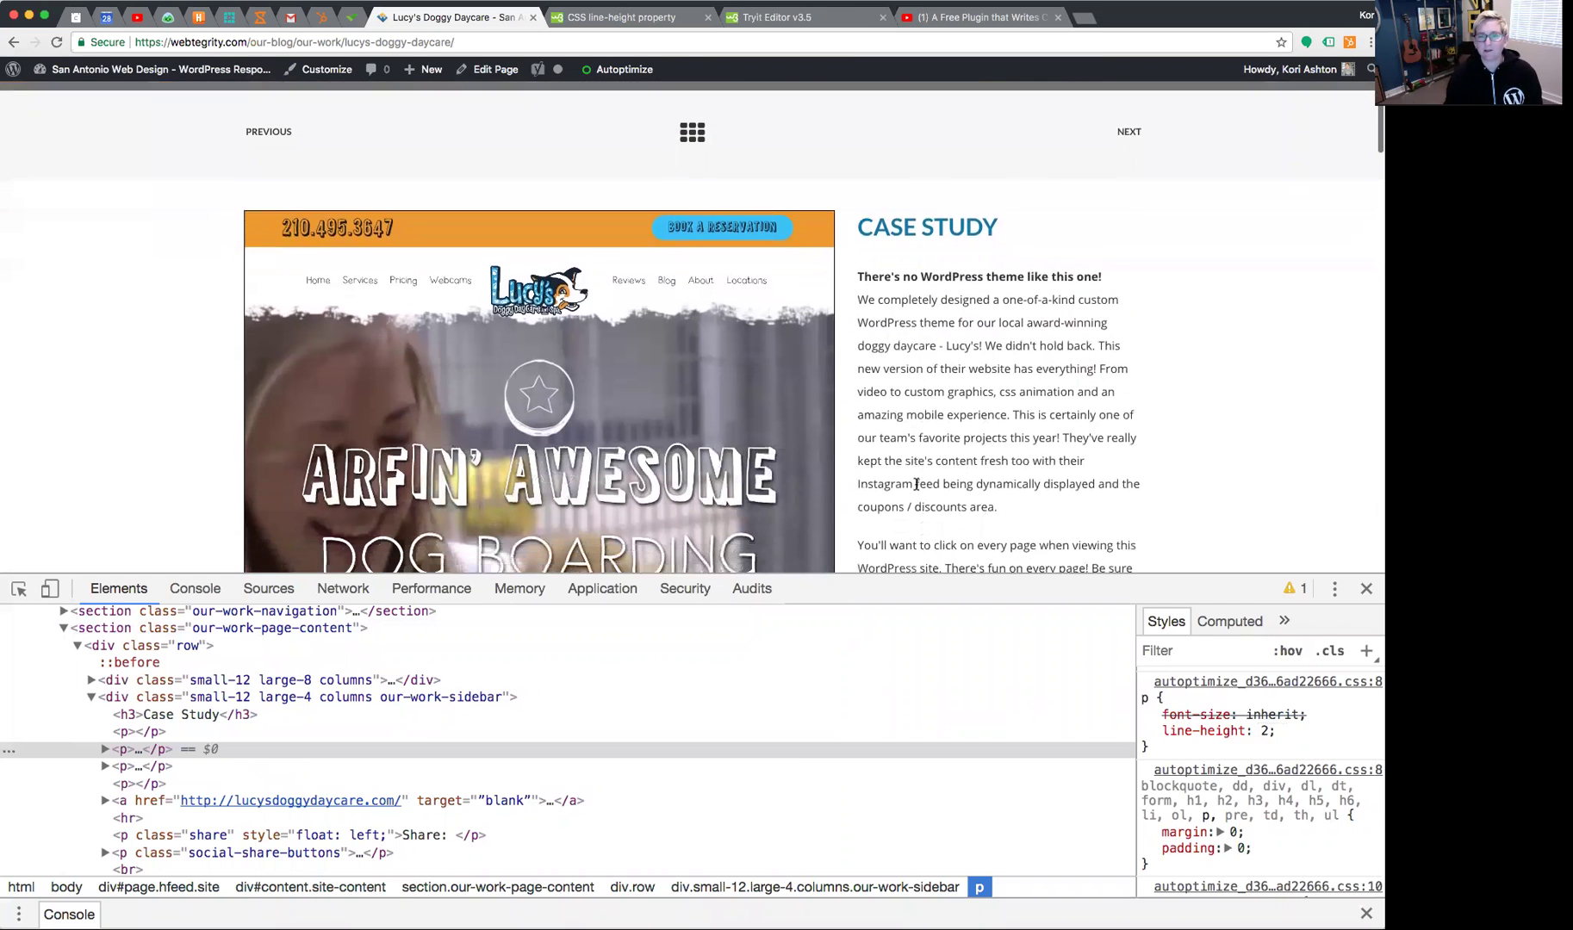
pyautogui.scroll(-2, 915, 483)
pyautogui.scroll(-1, 915, 486)
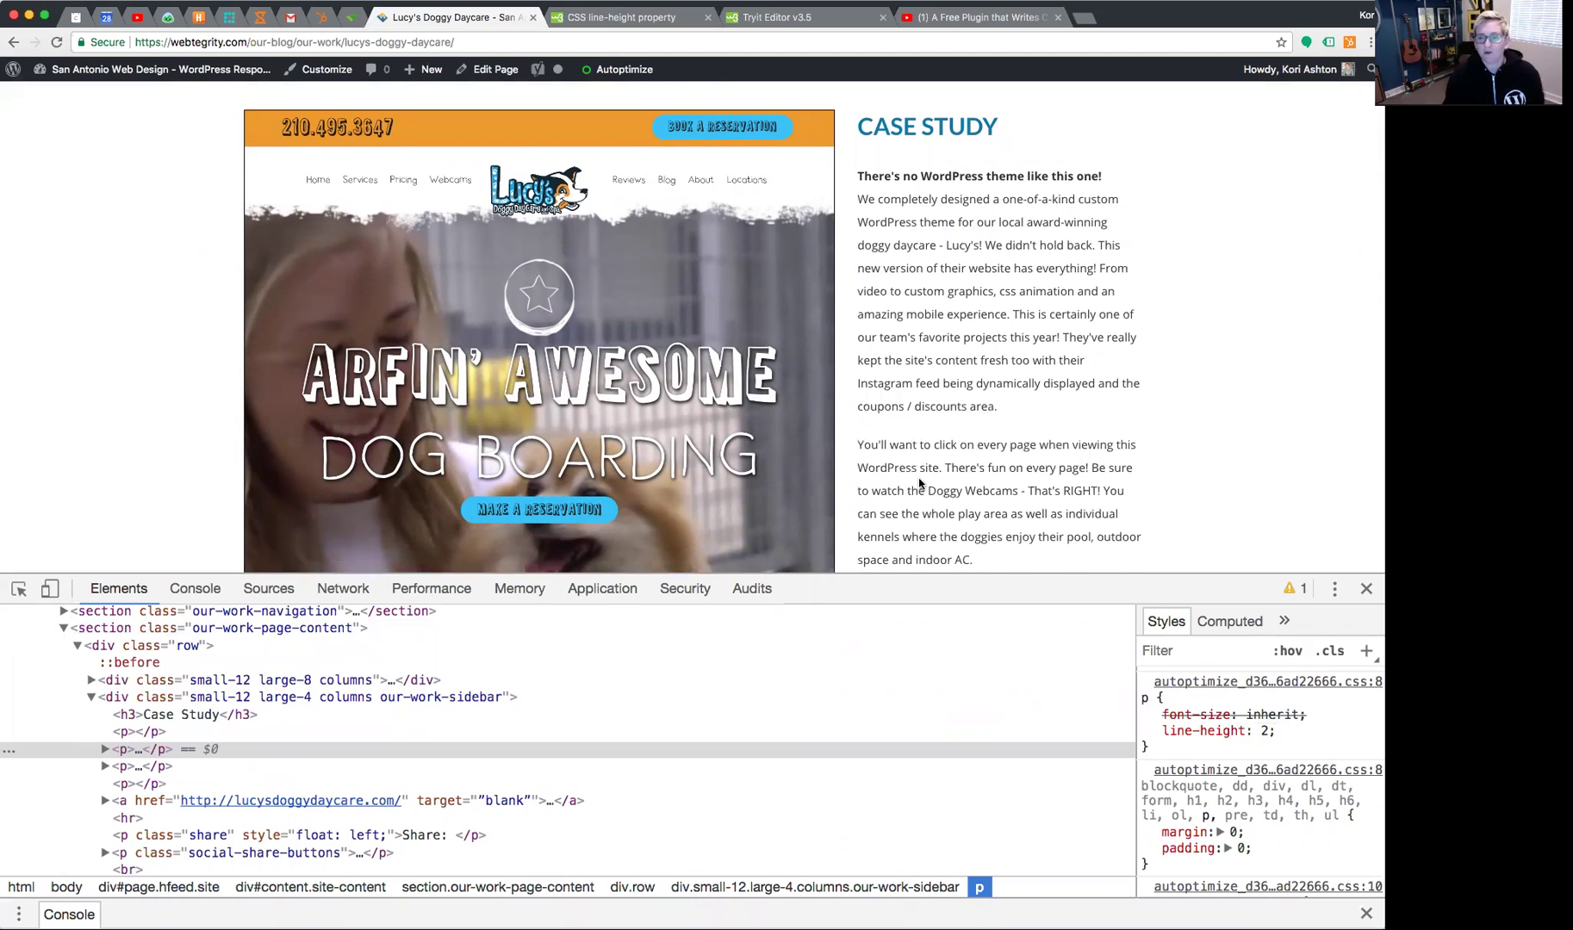
# Switch to the W3Schools CSS line-height reference page.
pyautogui.click(625, 20)
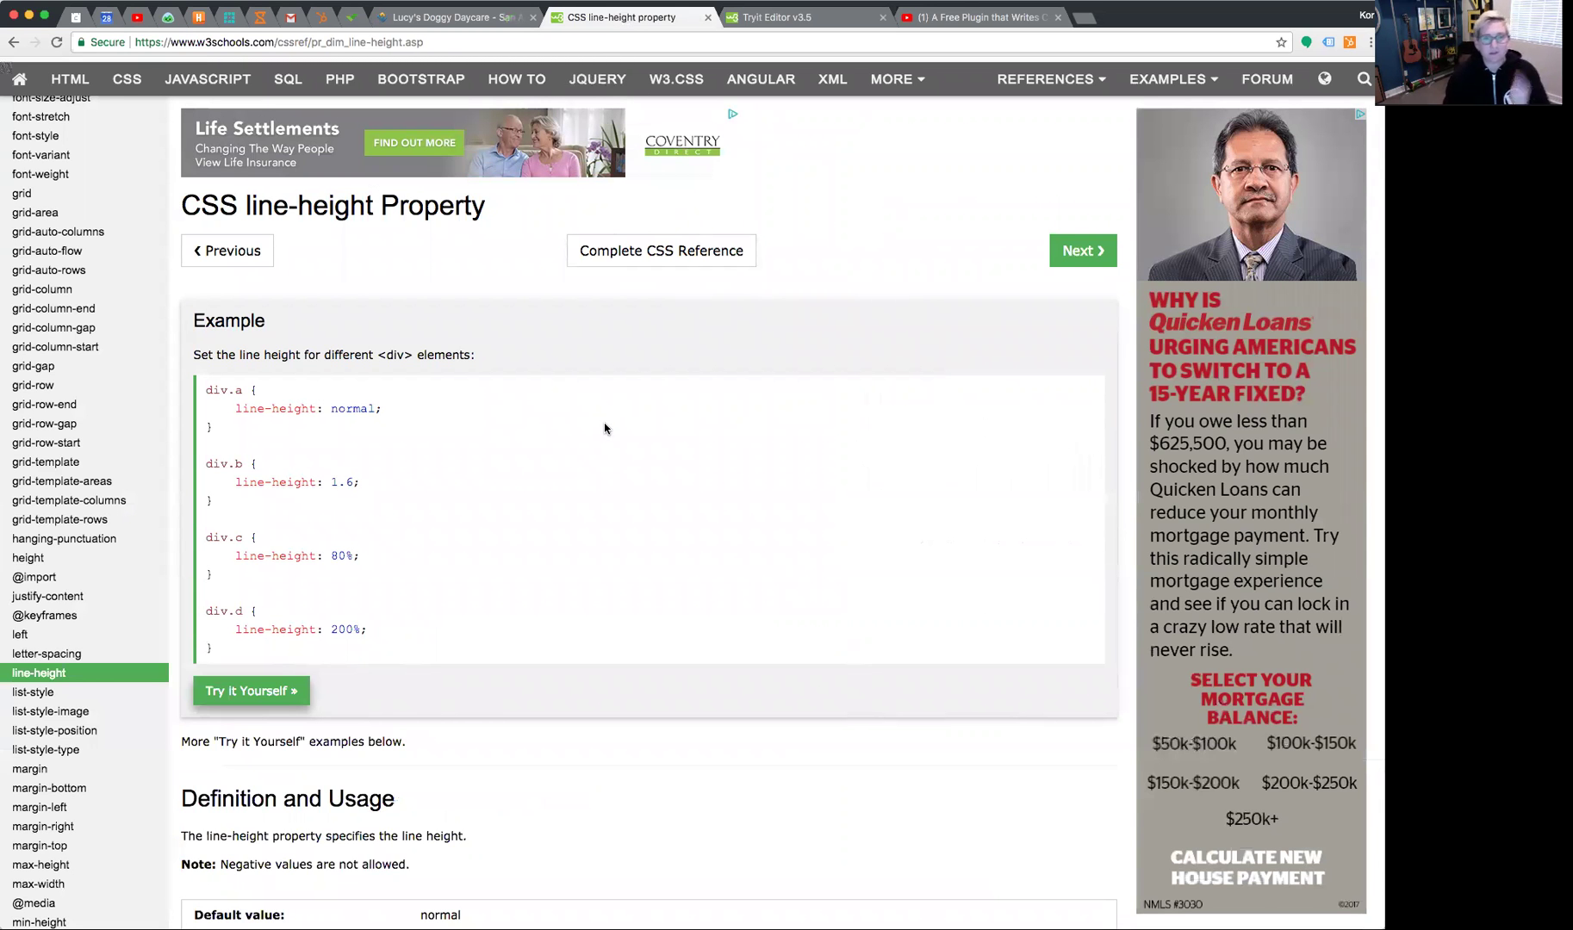
pyautogui.scroll(-3, 591, 577)
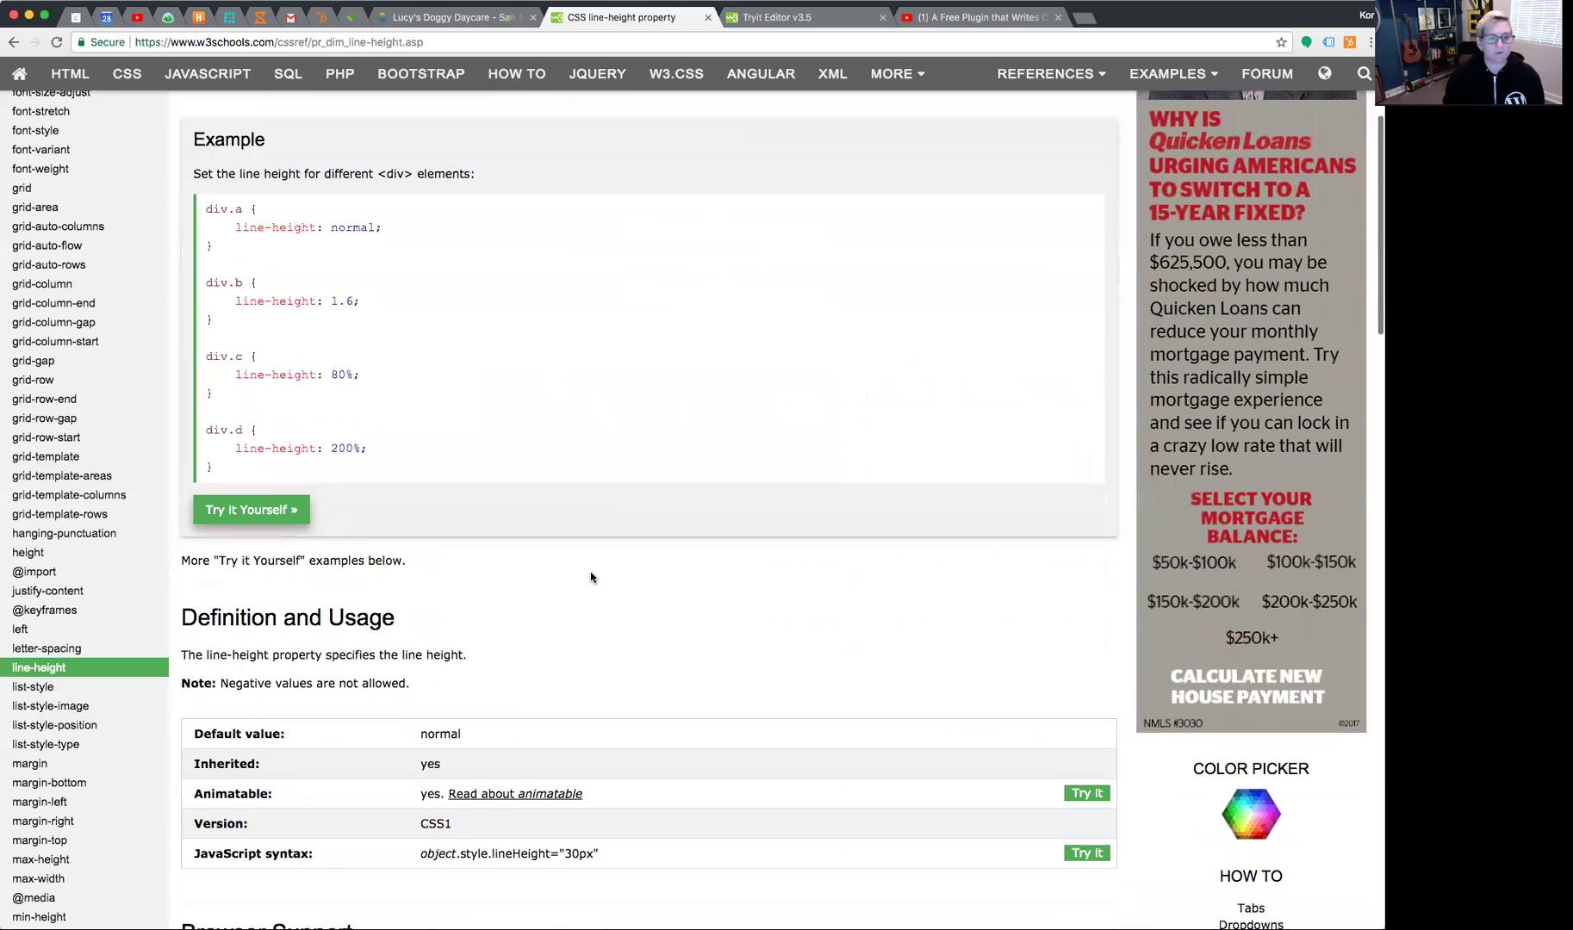
pyautogui.scroll(-1, 590, 577)
pyautogui.scroll(3, 642, 569)
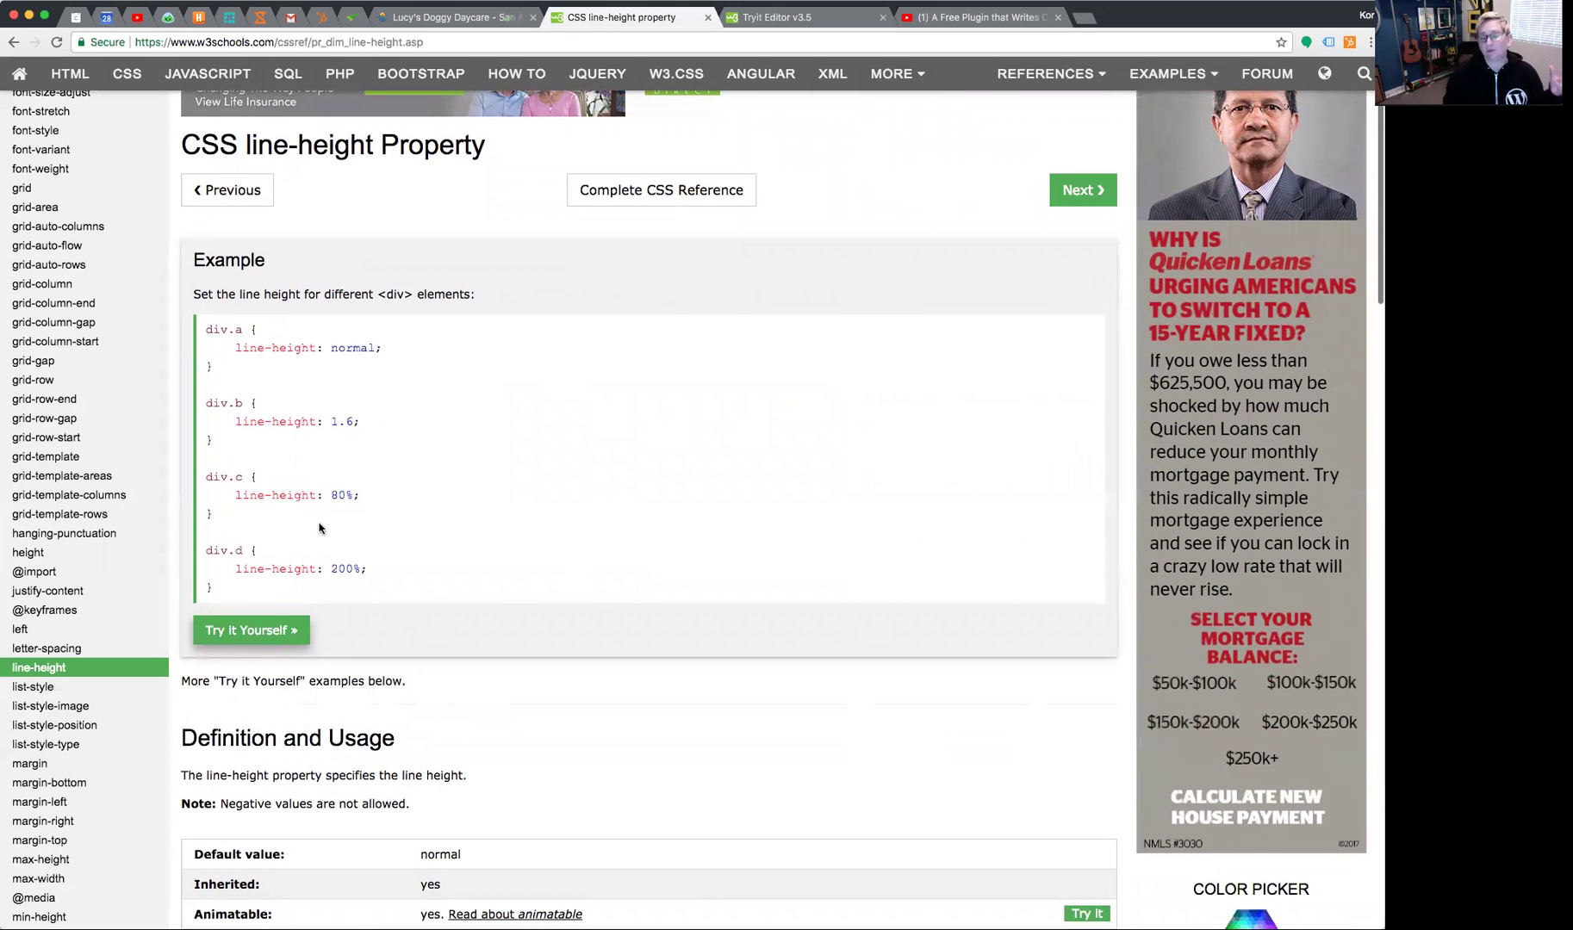
# Go to the Tryit Editor example and highlight the overlapping 80% paragraph text.
pyautogui.click(808, 19)
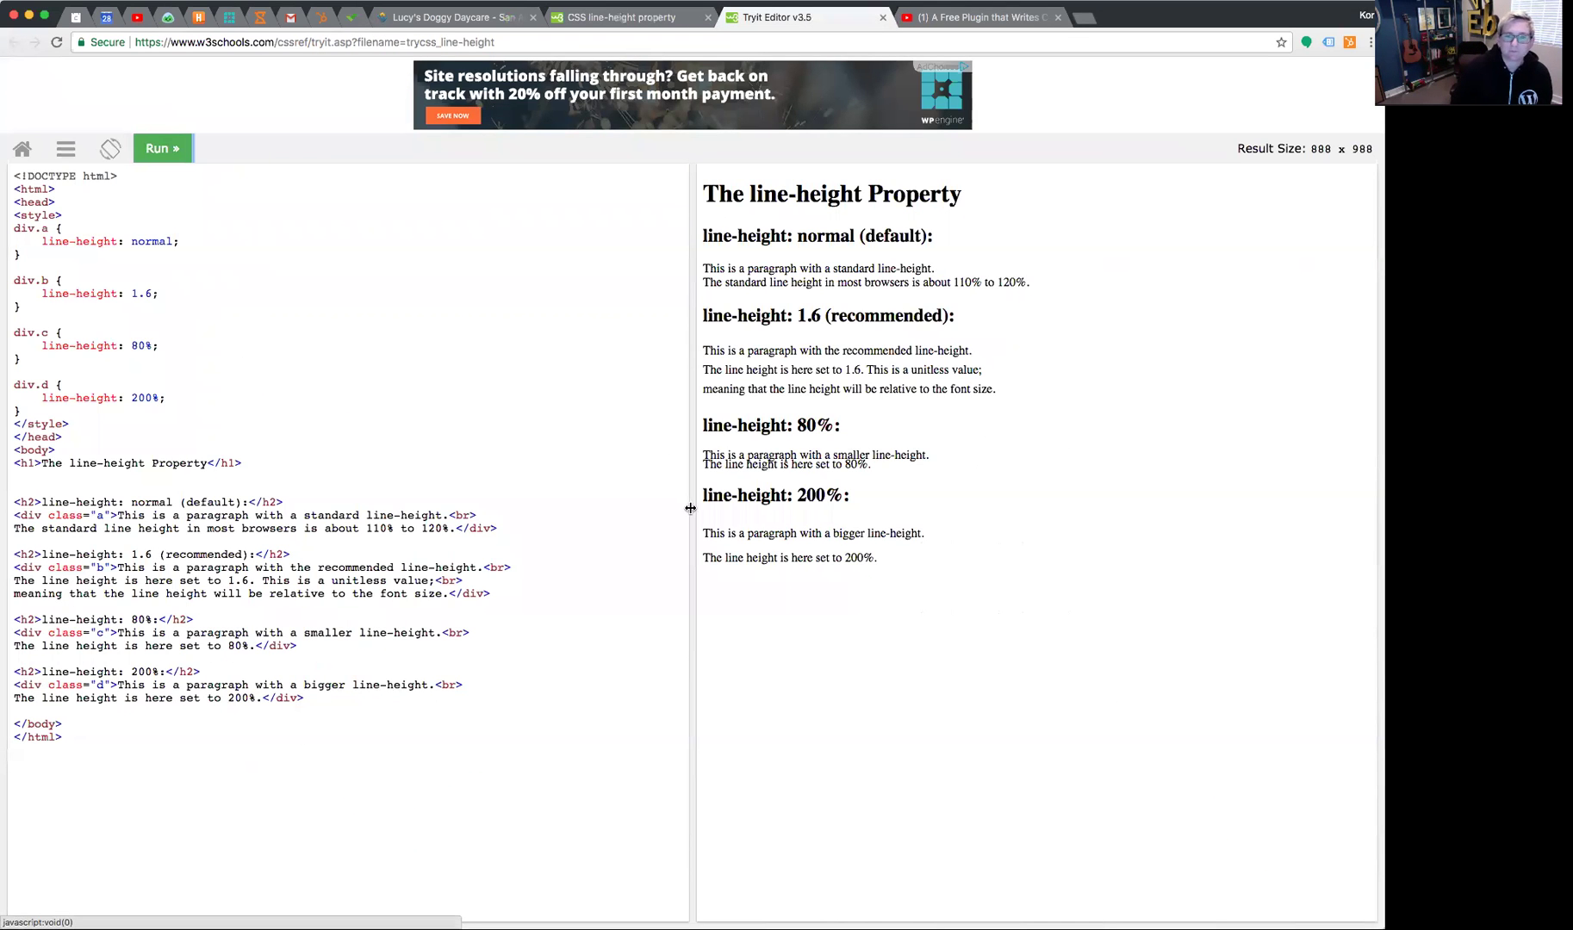
pyautogui.moveTo(735, 464); pyautogui.dragTo(843, 466)
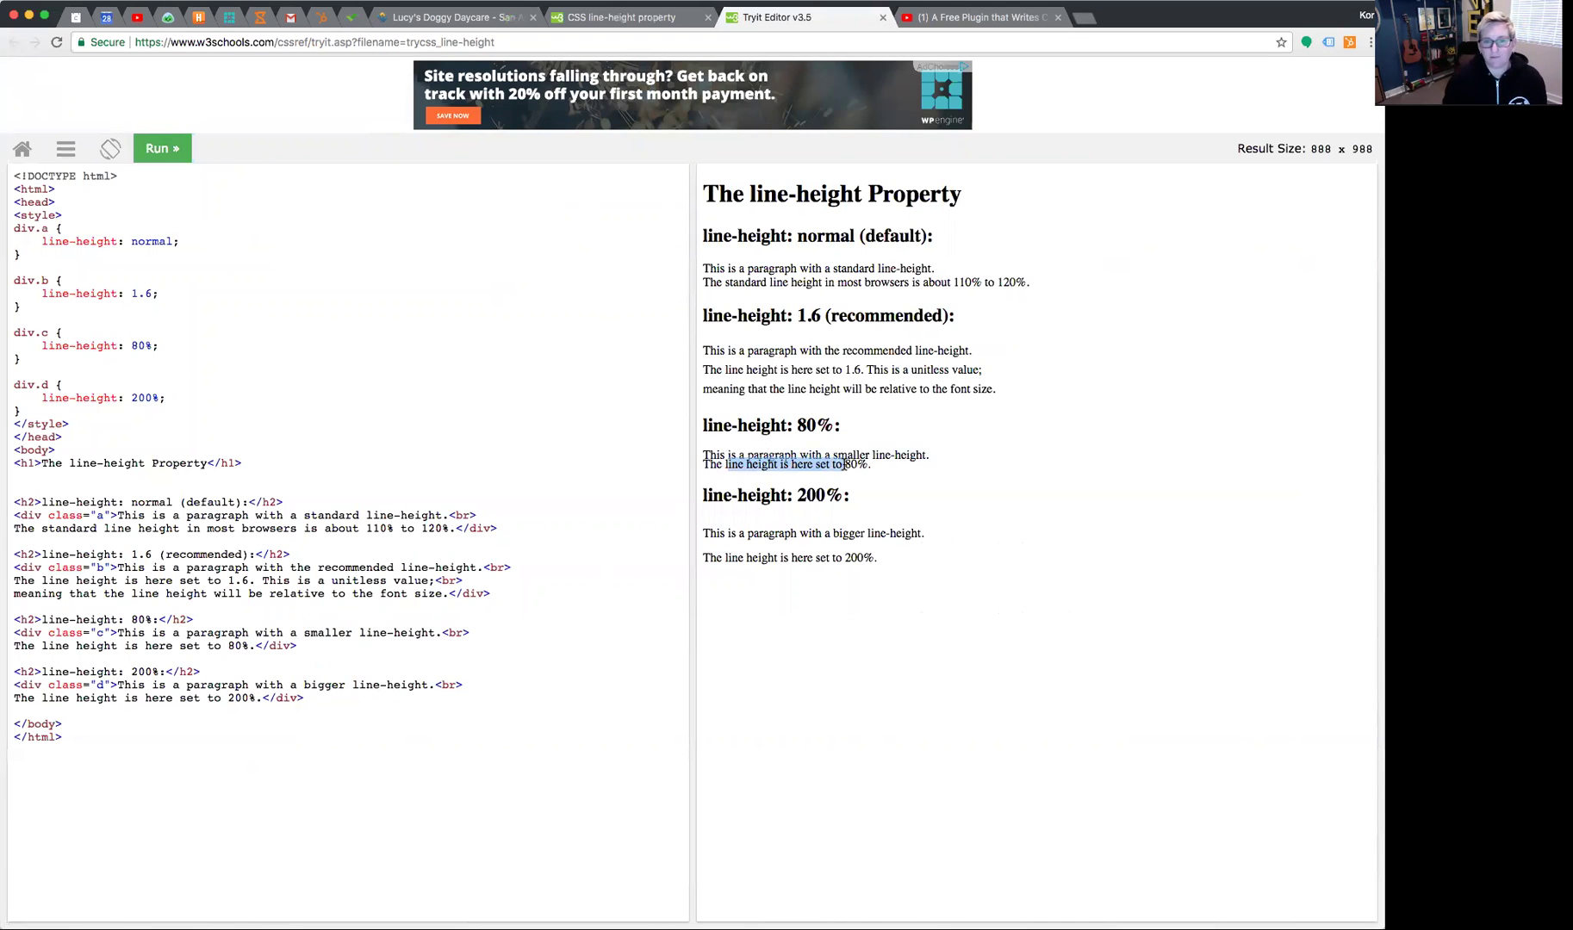
pyautogui.click(838, 466)
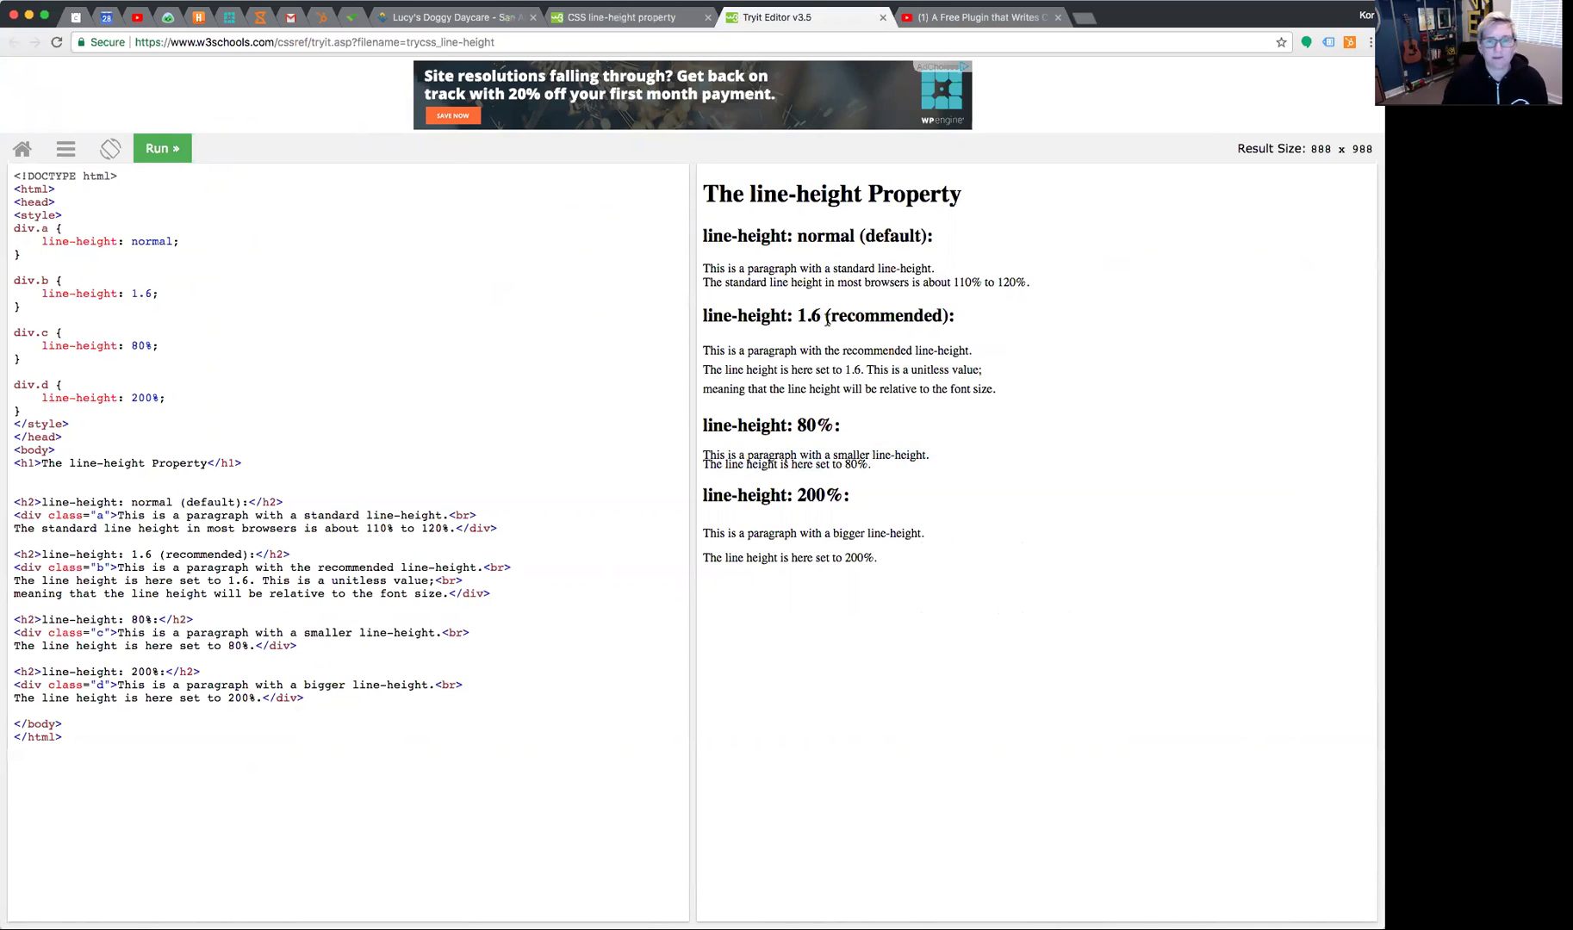
# Highlight the recommended 1.6 heading, the 80% and 200% values, and the squeezed lines.
pyautogui.moveTo(823, 315); pyautogui.dragTo(965, 324)
pyautogui.click(953, 320)
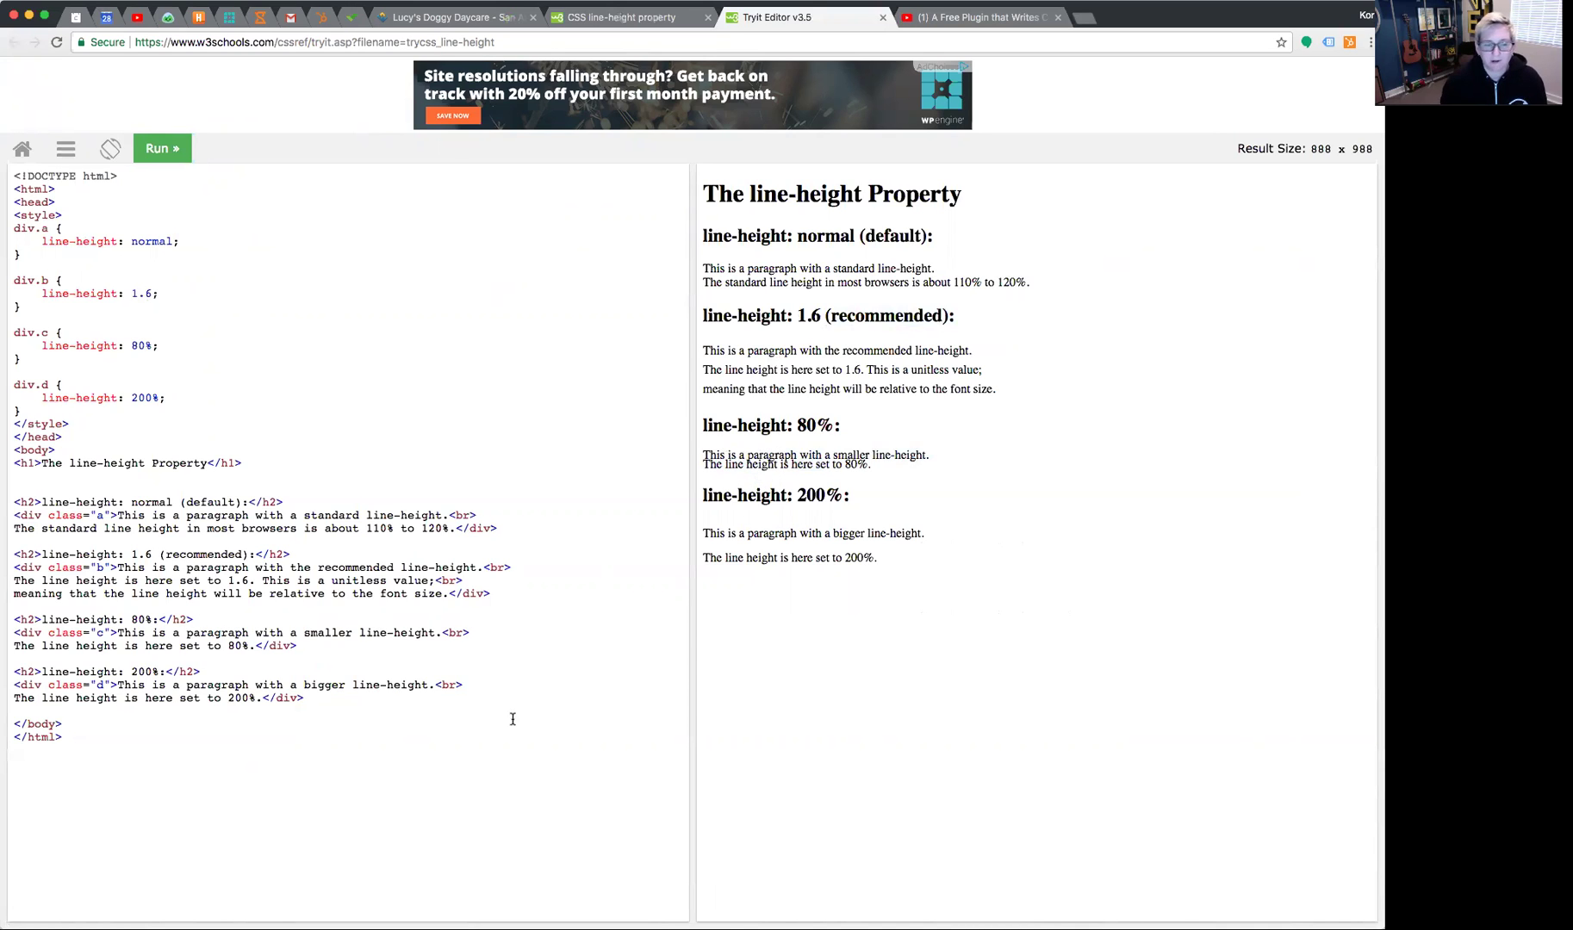
pyautogui.moveTo(795, 425); pyautogui.dragTo(854, 432)
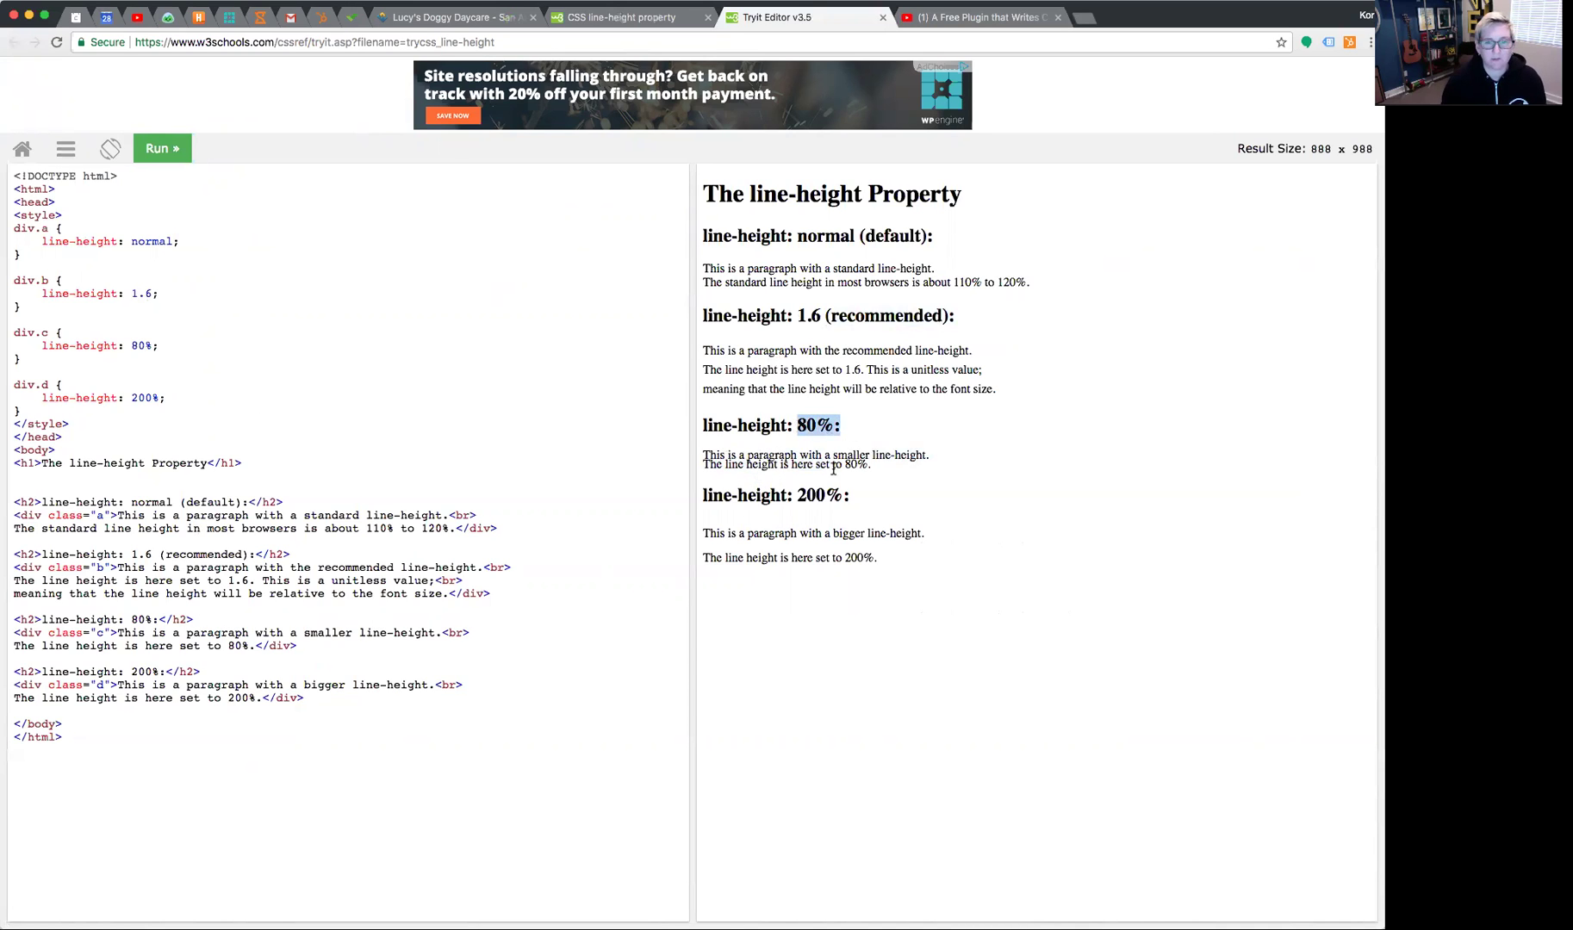
pyautogui.moveTo(796, 496); pyautogui.dragTo(848, 499)
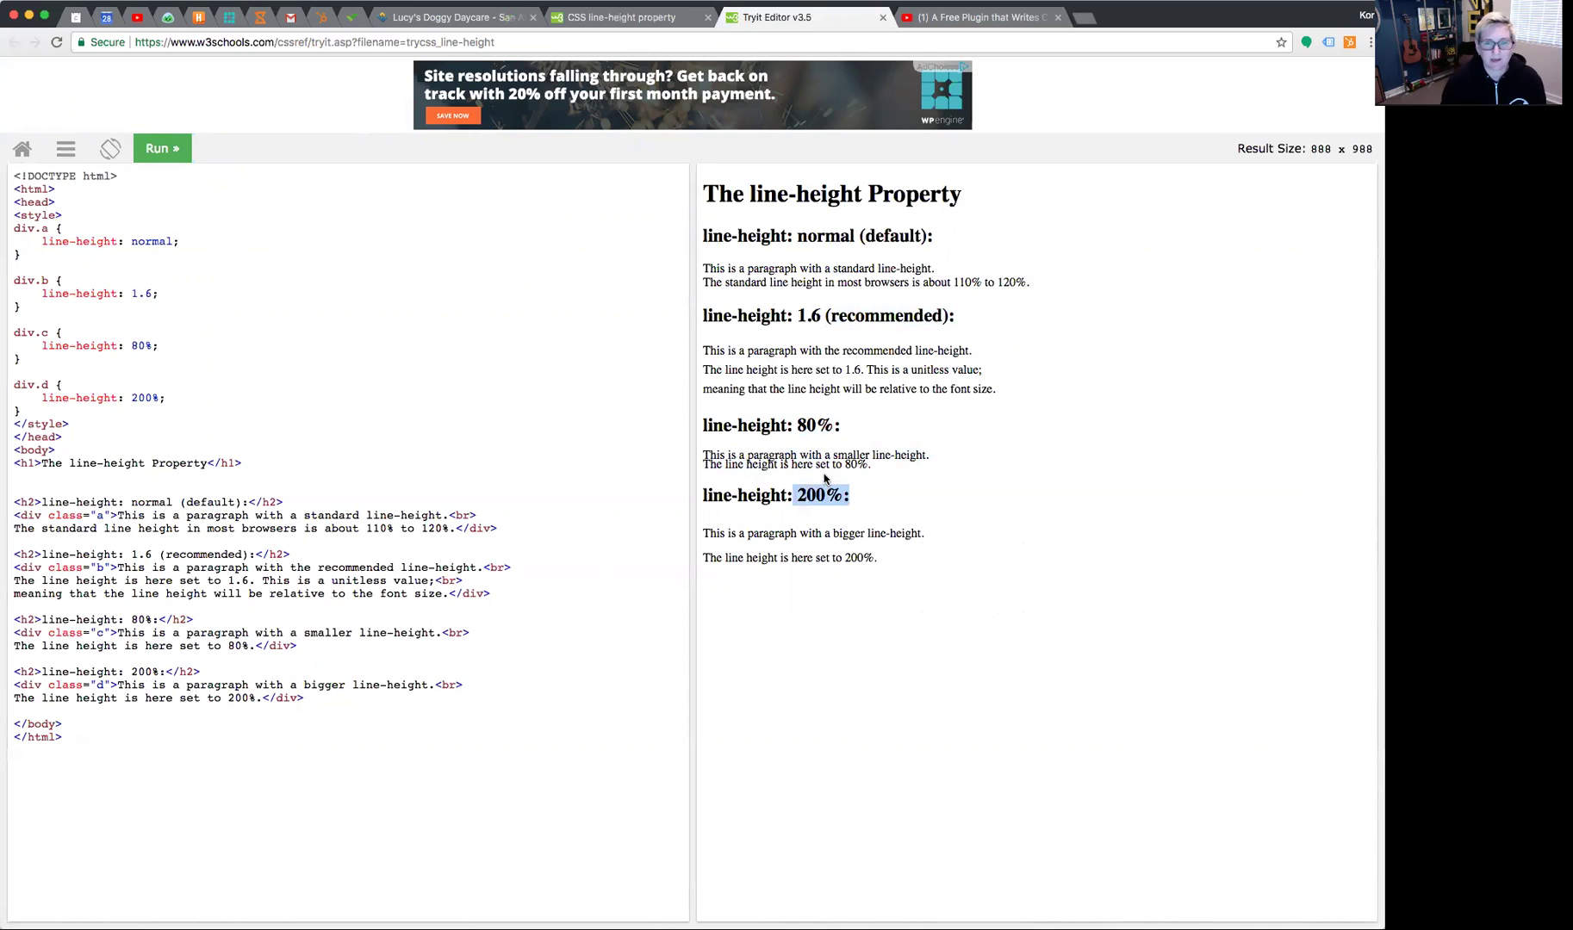
pyautogui.moveTo(737, 456); pyautogui.dragTo(777, 466)
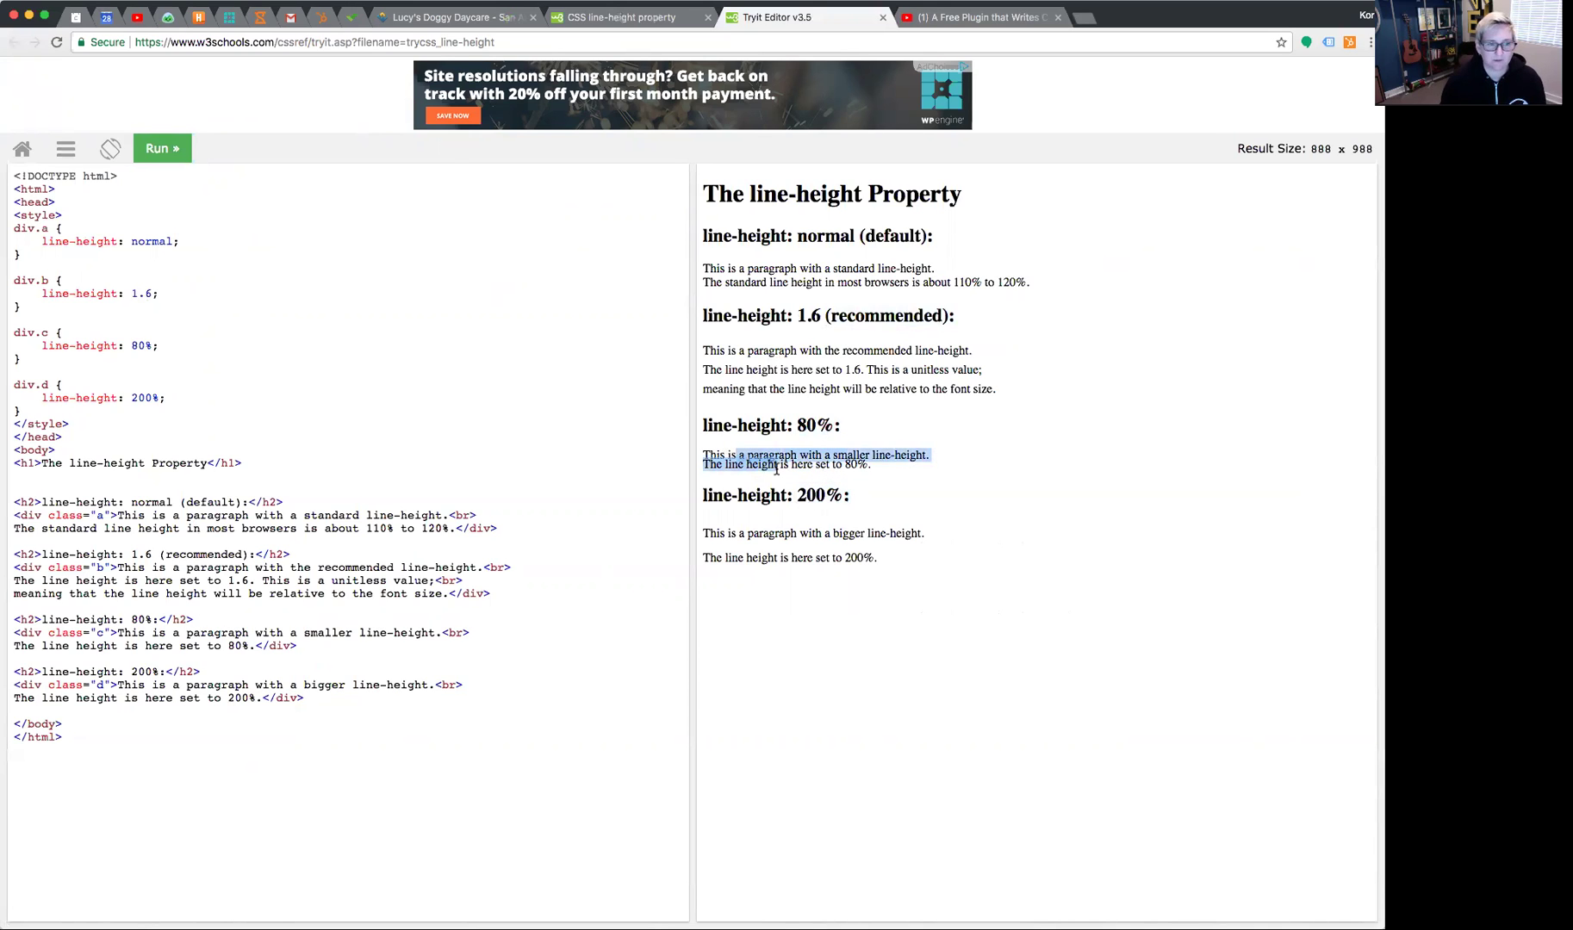
pyautogui.click(777, 466)
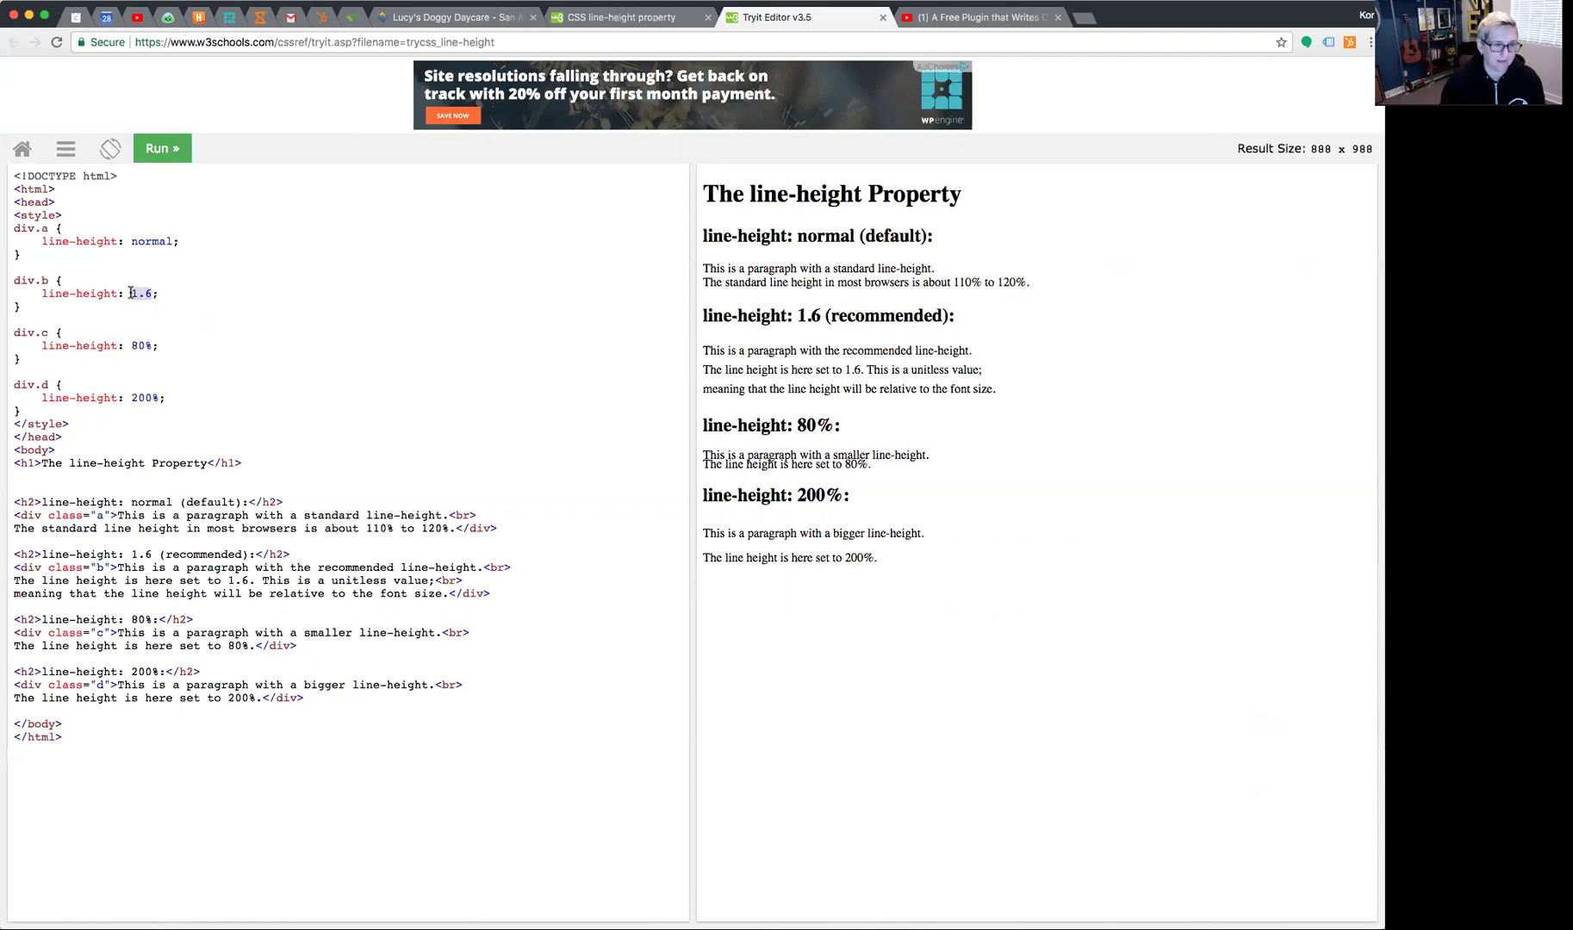
# Change div.b's line-height from 1.6 to 3, then to 1, rerunning each time.
pyautogui.moveTo(149, 292); pyautogui.dragTo(132, 295)
pyautogui.write('3')
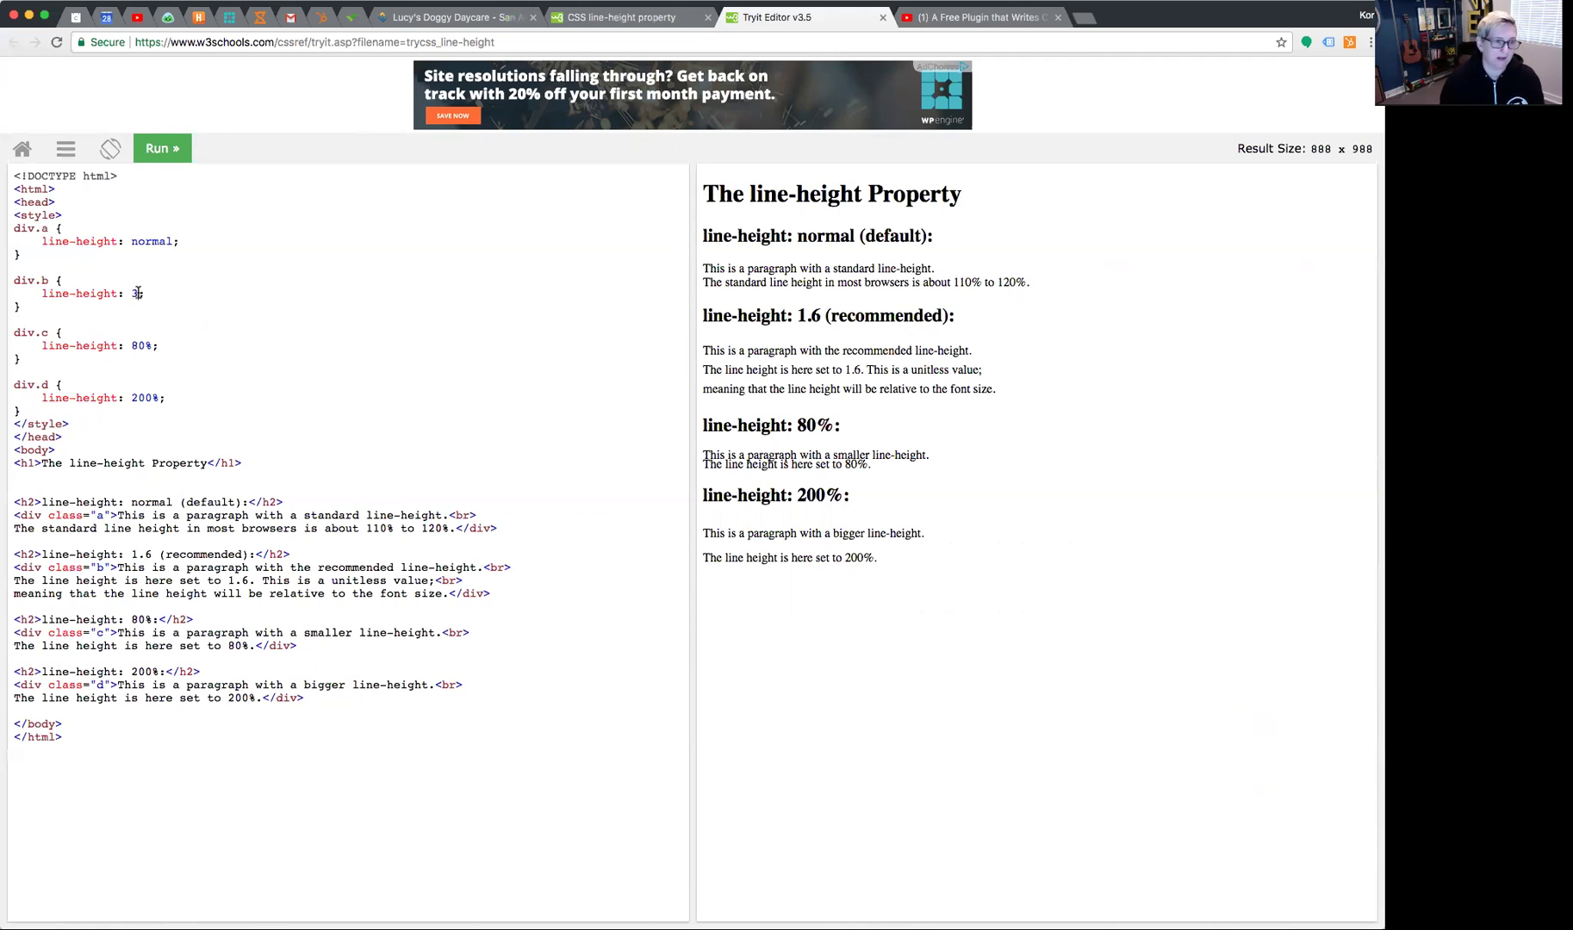
pyautogui.click(164, 157)
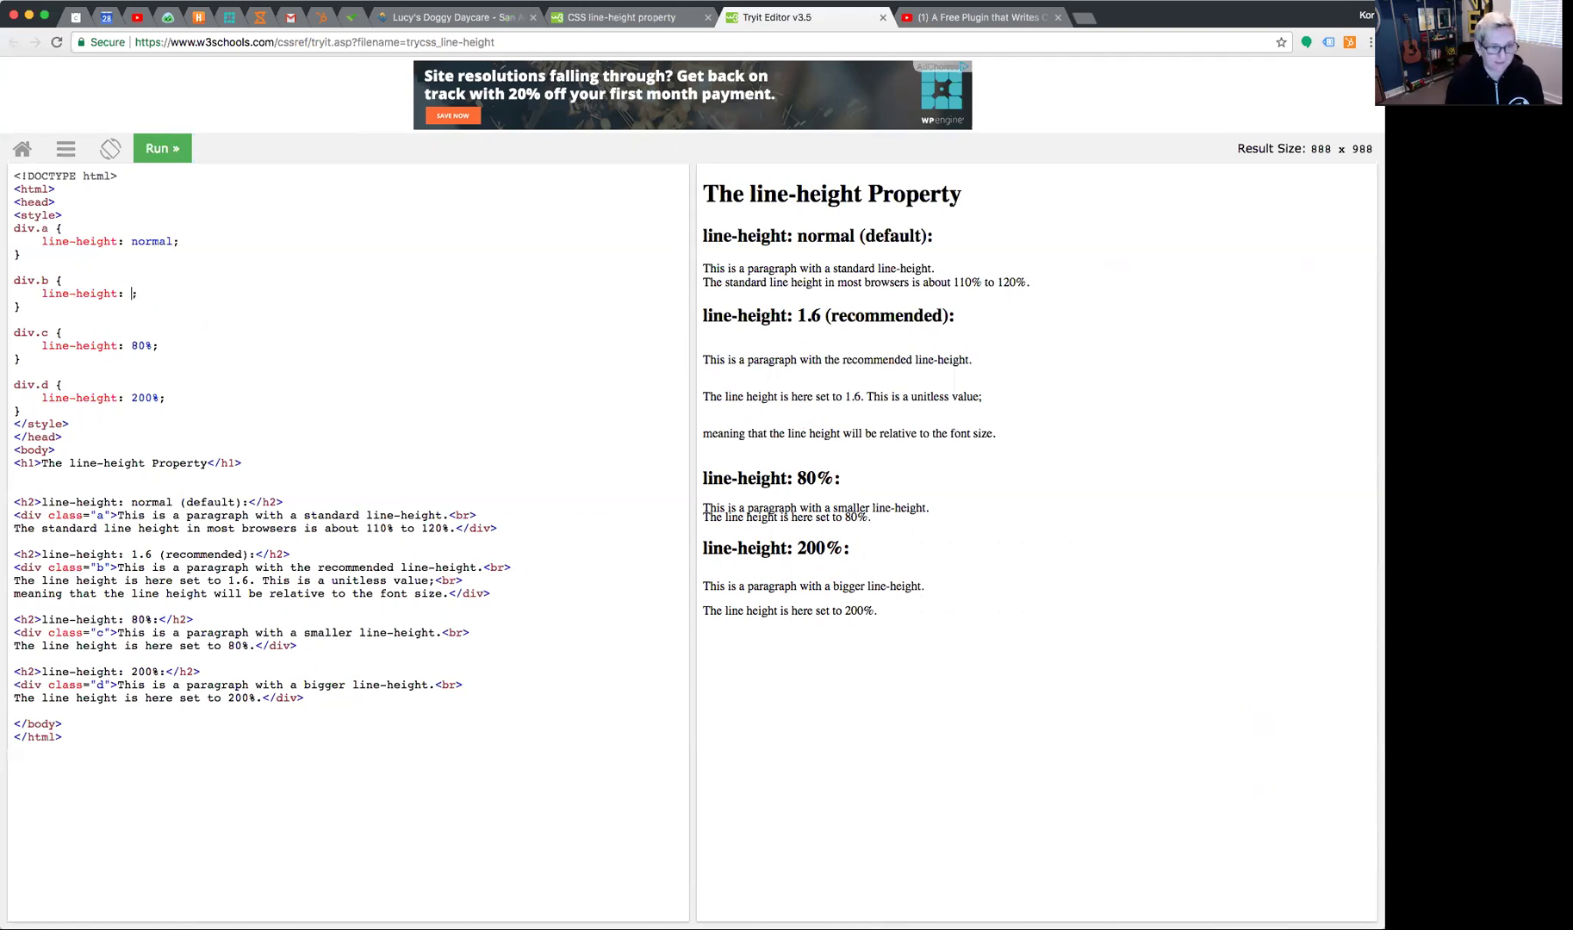
pyautogui.write('1')
pyautogui.click(162, 155)
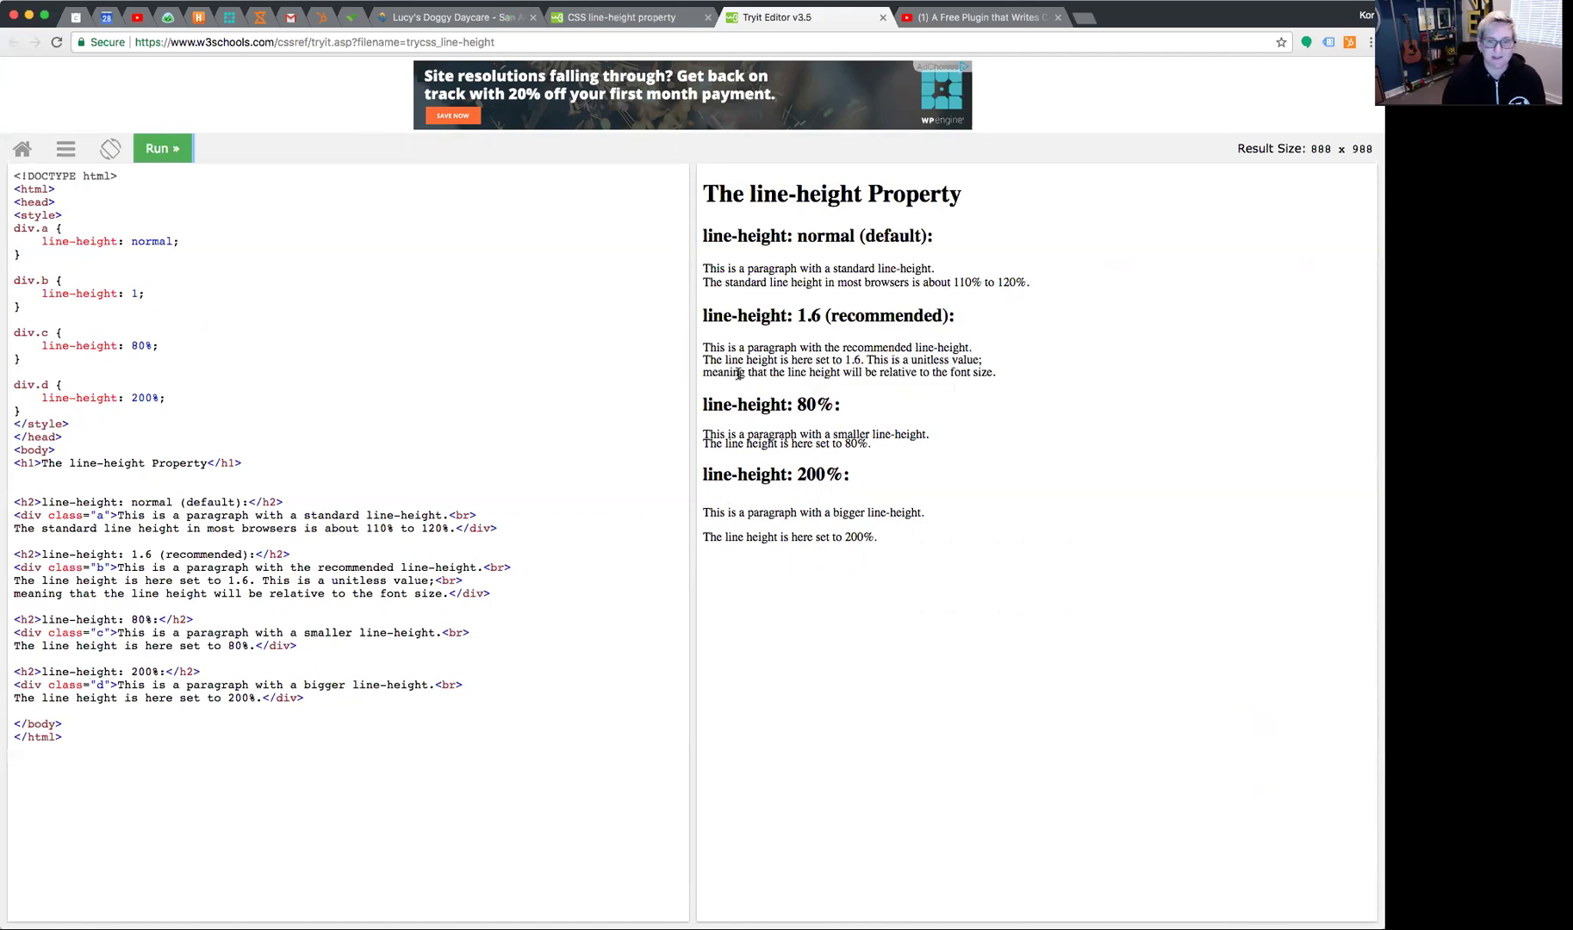
# Edit div.c's line-height from 80% to 40% and rerun the result.
pyautogui.click(136, 347)
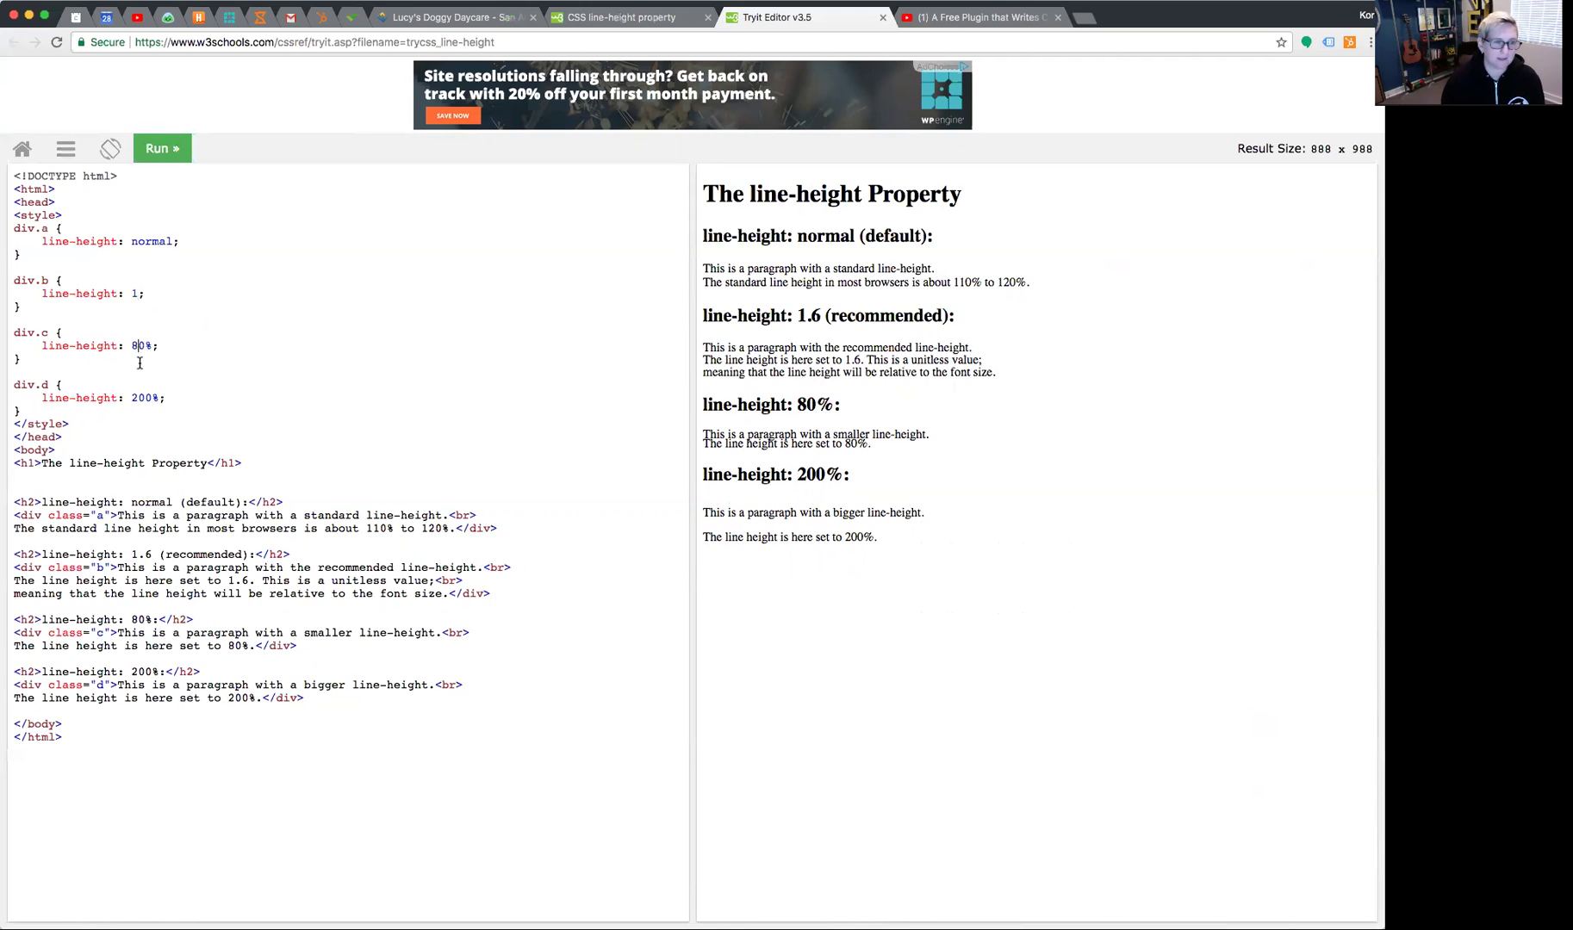
pyautogui.press('BackSpace')
pyautogui.write('4')
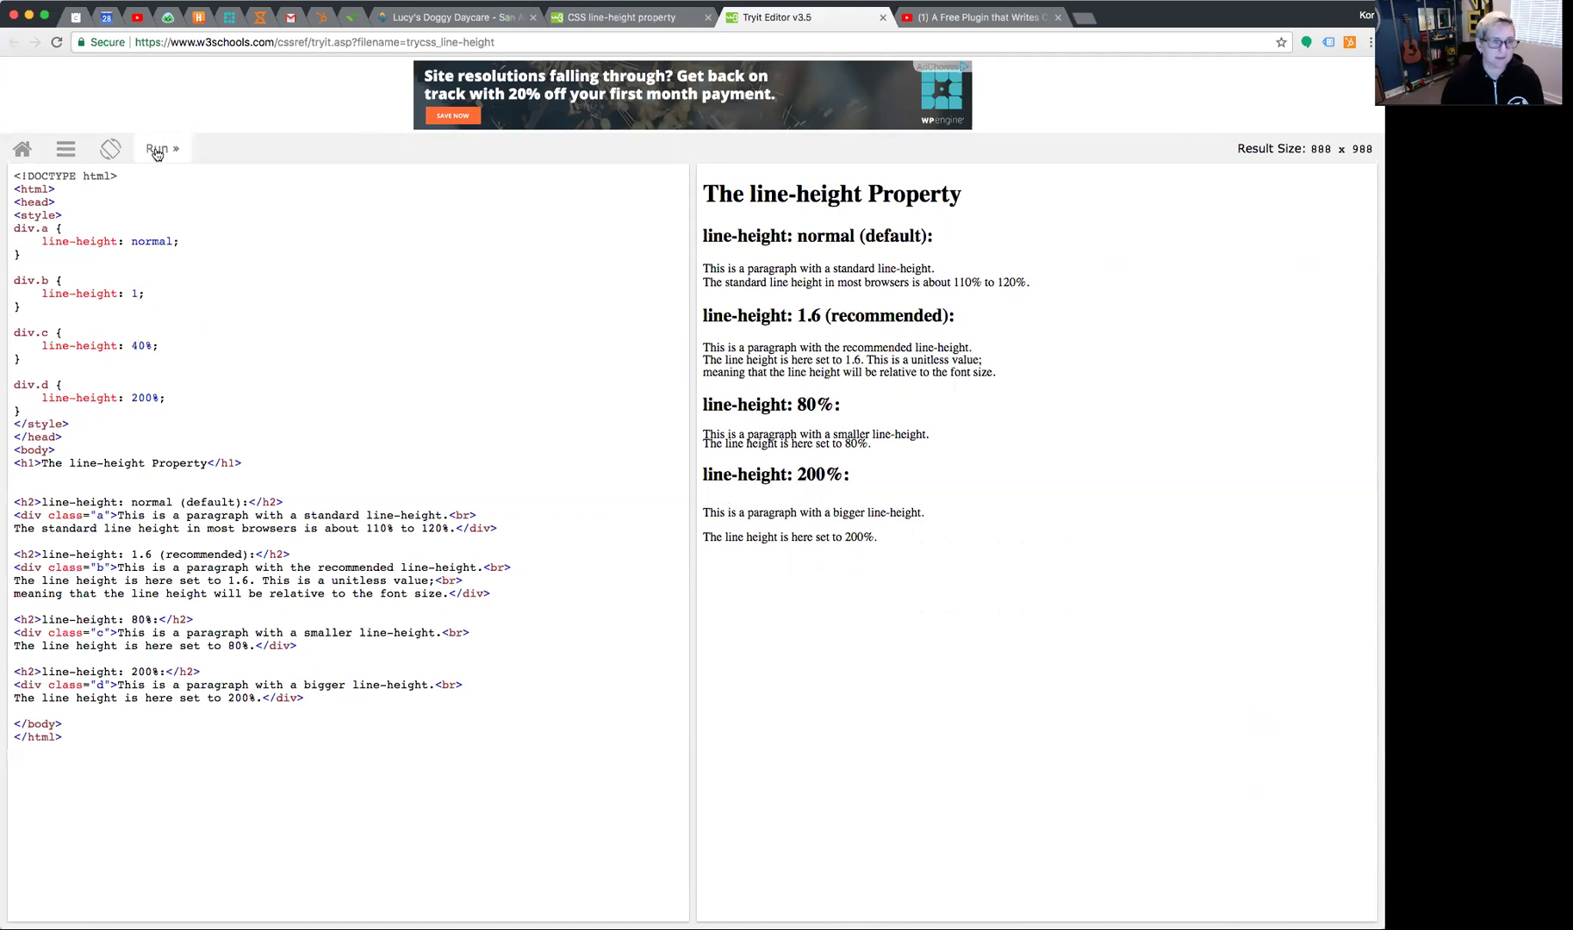
pyautogui.click(162, 148)
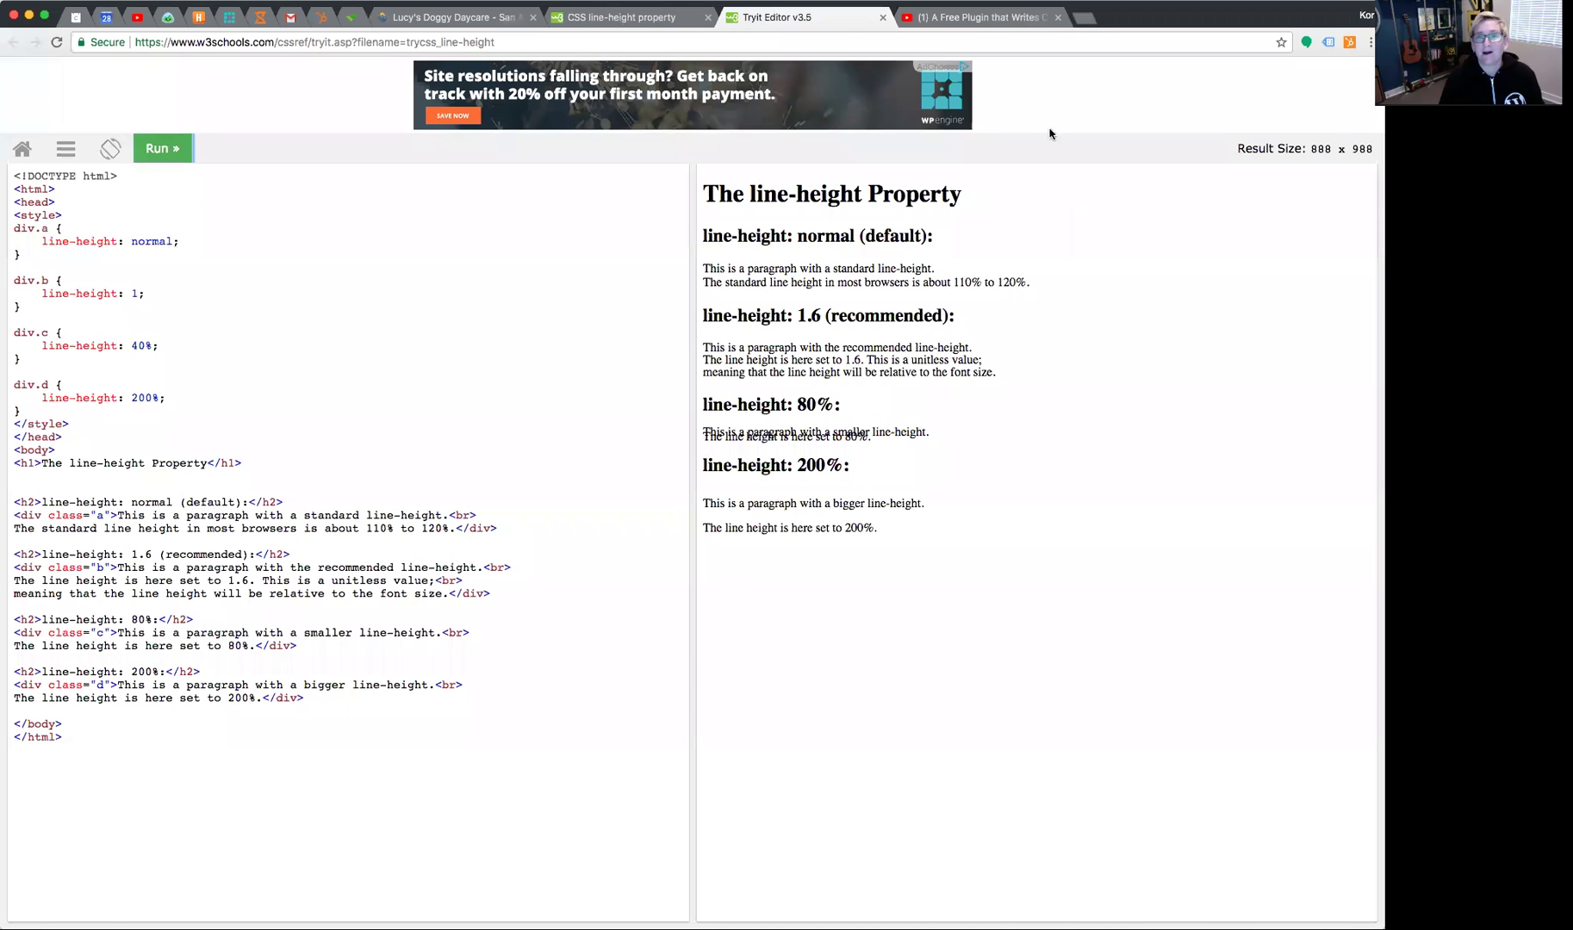
# Switch to the YouTube tab with 'A Free Plugin that Writes CSS in WordPress'.
pyautogui.click(956, 18)
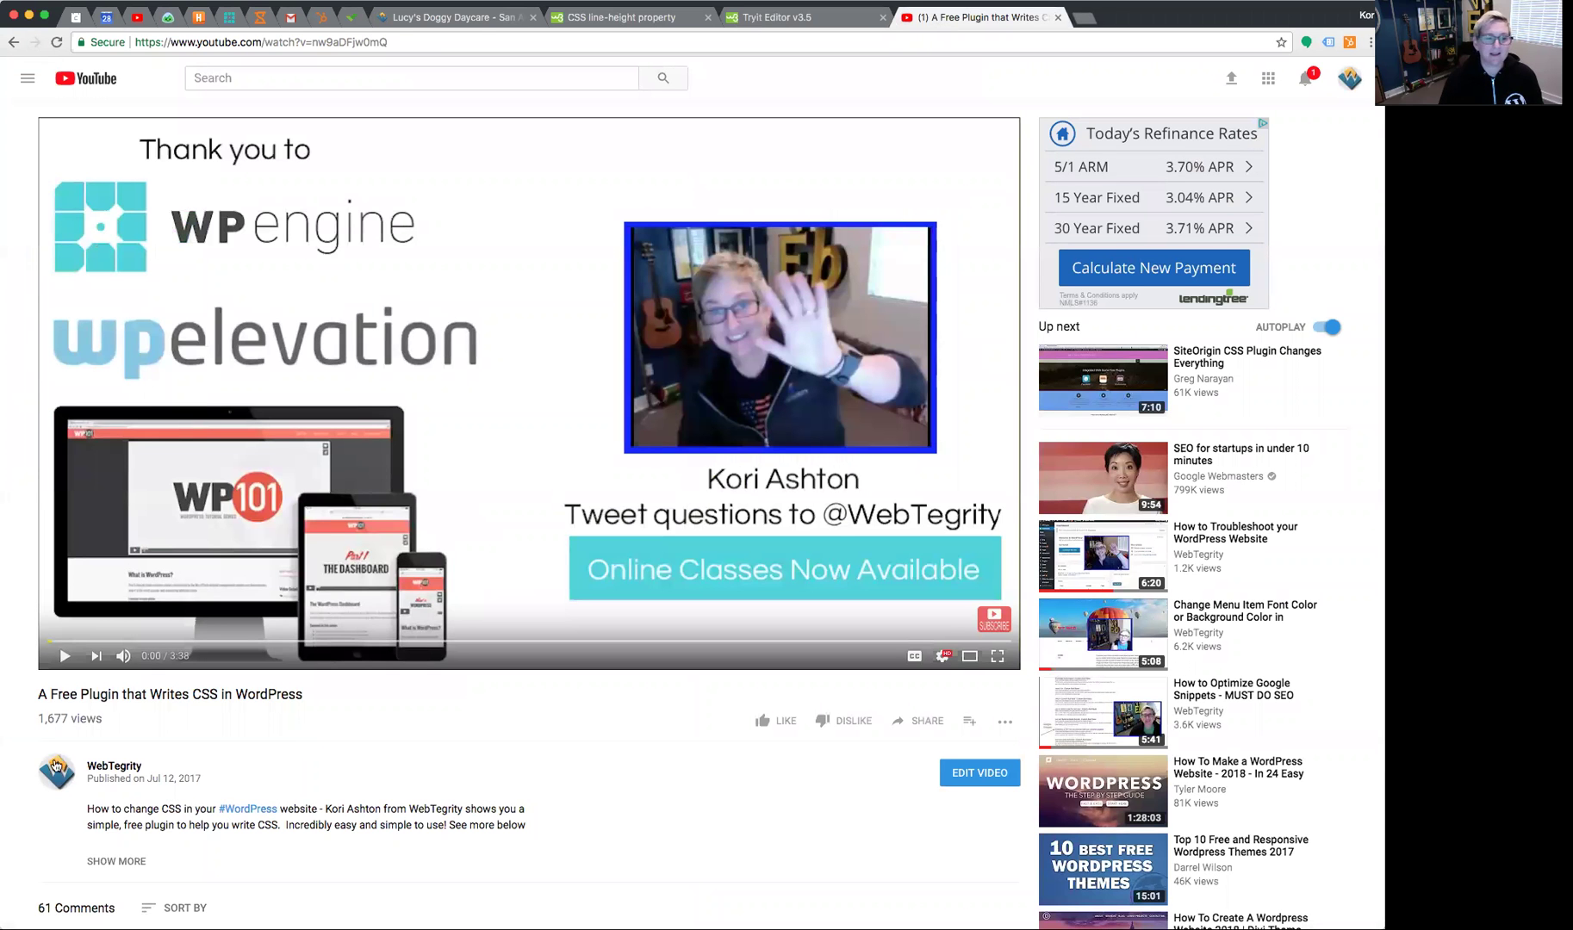